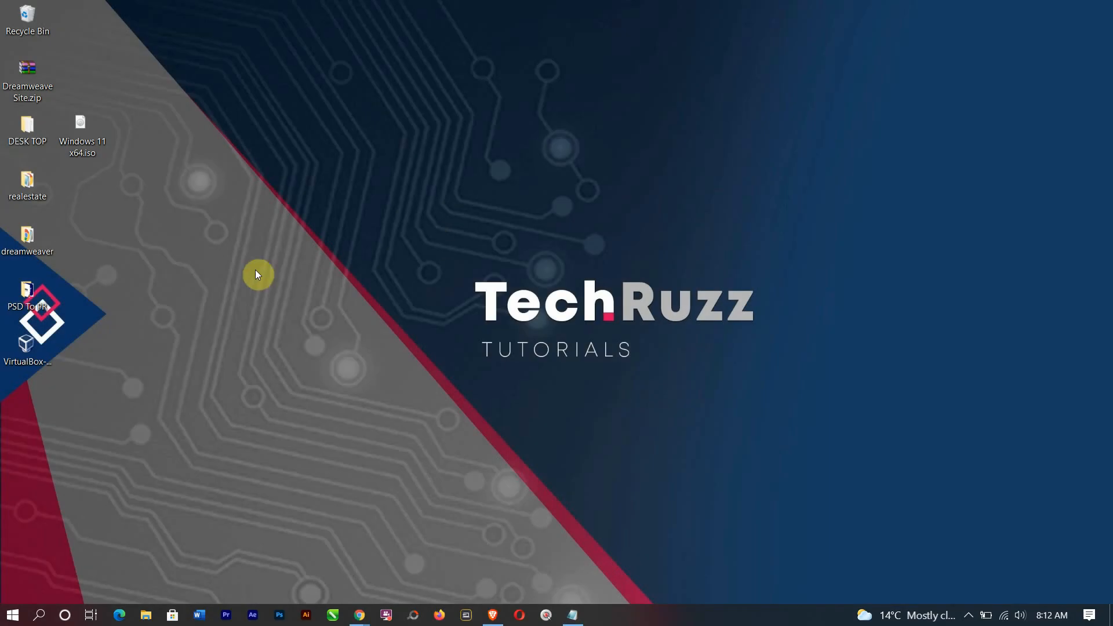
# Launch the VirtualBox installer from the desktop.
pyautogui.moveTo(42, 354); pyautogui.dragTo(99, 189)
pyautogui.click(172, 193)
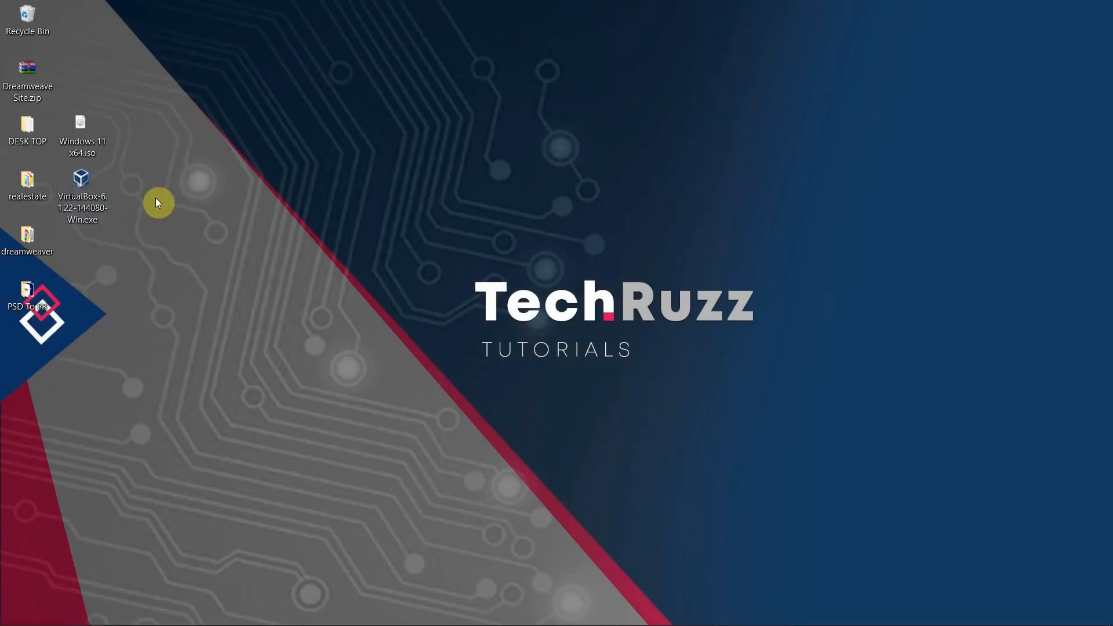
pyautogui.click(94, 189)
pyautogui.doubleClick(84, 186)
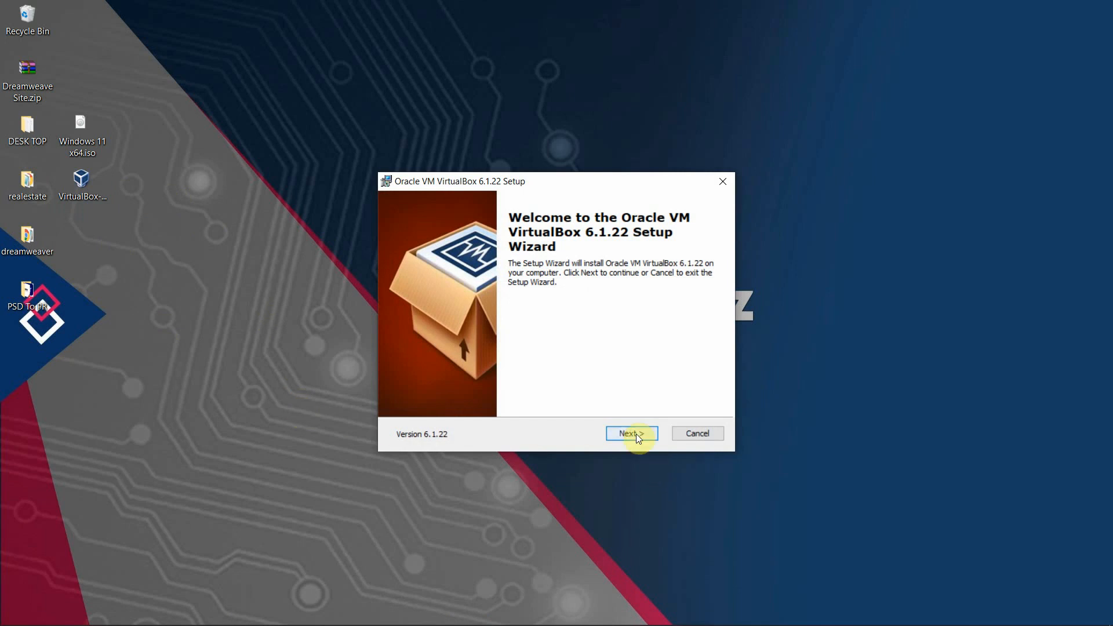
# Install VirtualBox 6.1.22 with default features and shortcuts, accepting the network reset warning.
pyautogui.click(636, 433)
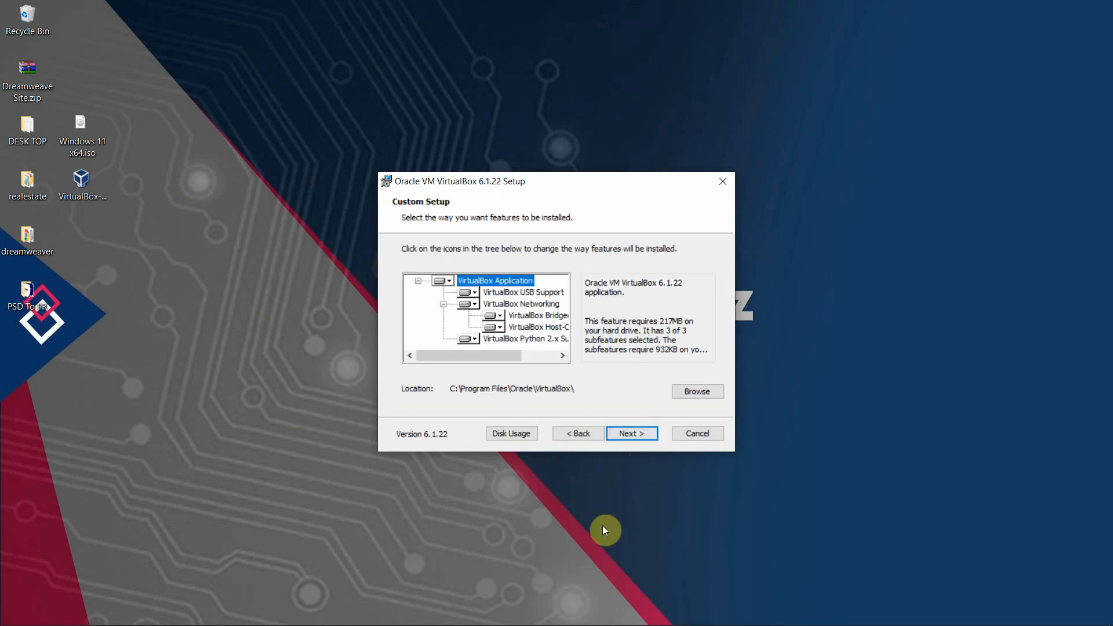
pyautogui.click(632, 433)
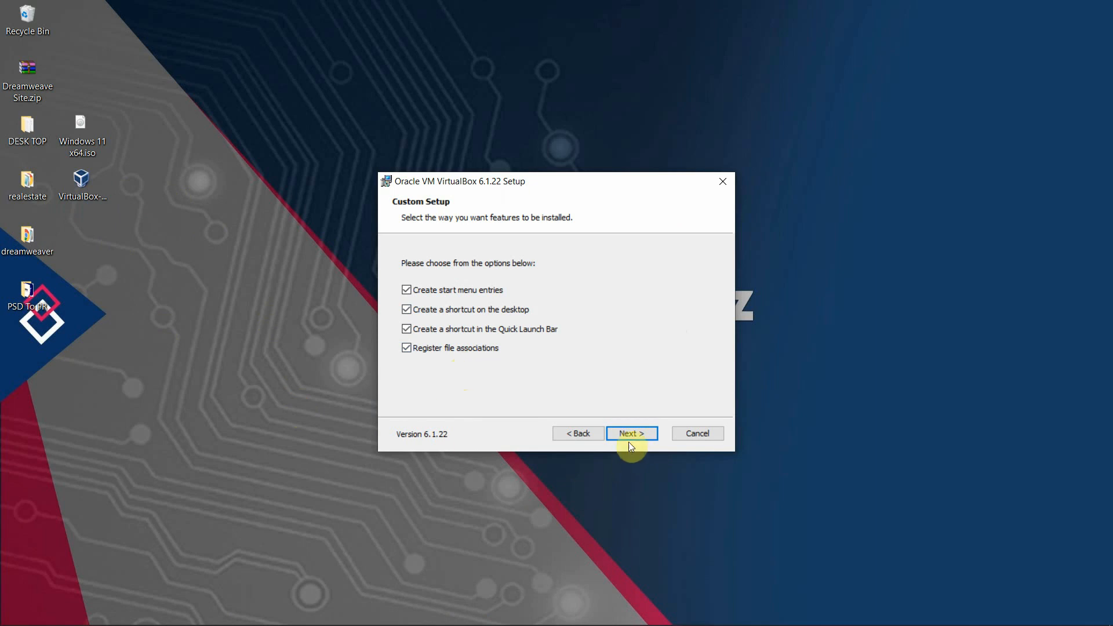
pyautogui.click(629, 436)
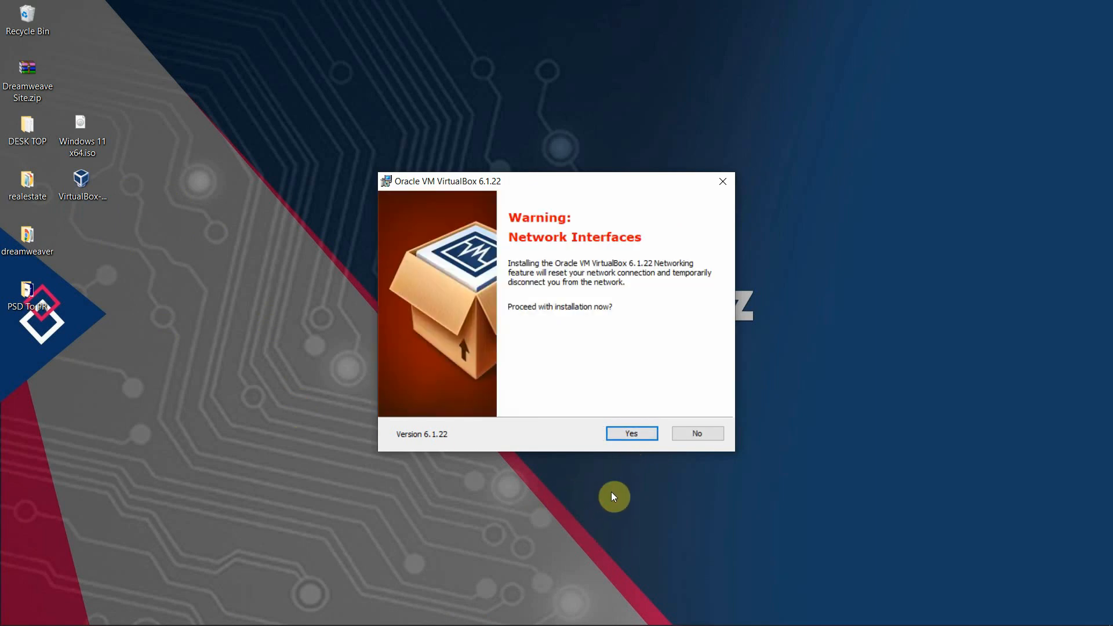
pyautogui.click(633, 434)
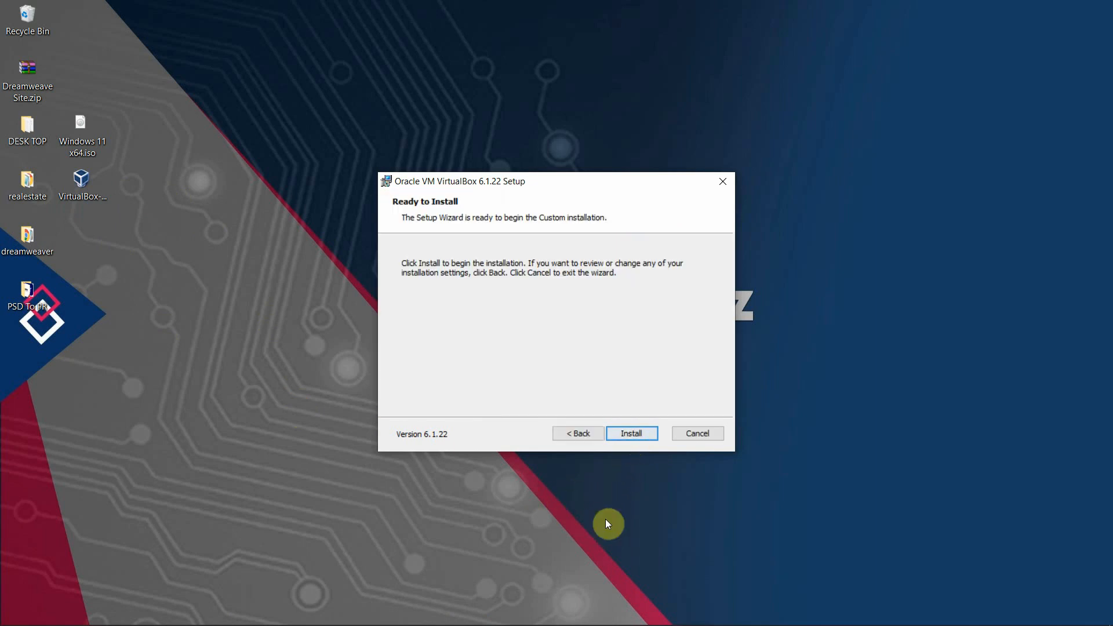
pyautogui.click(634, 433)
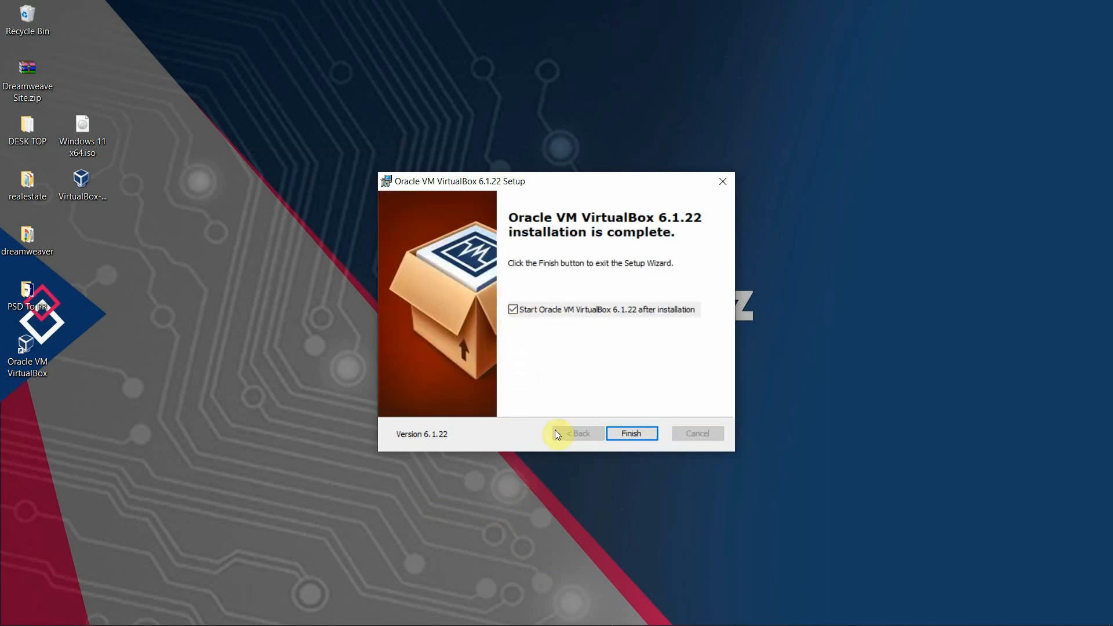
pyautogui.click(637, 433)
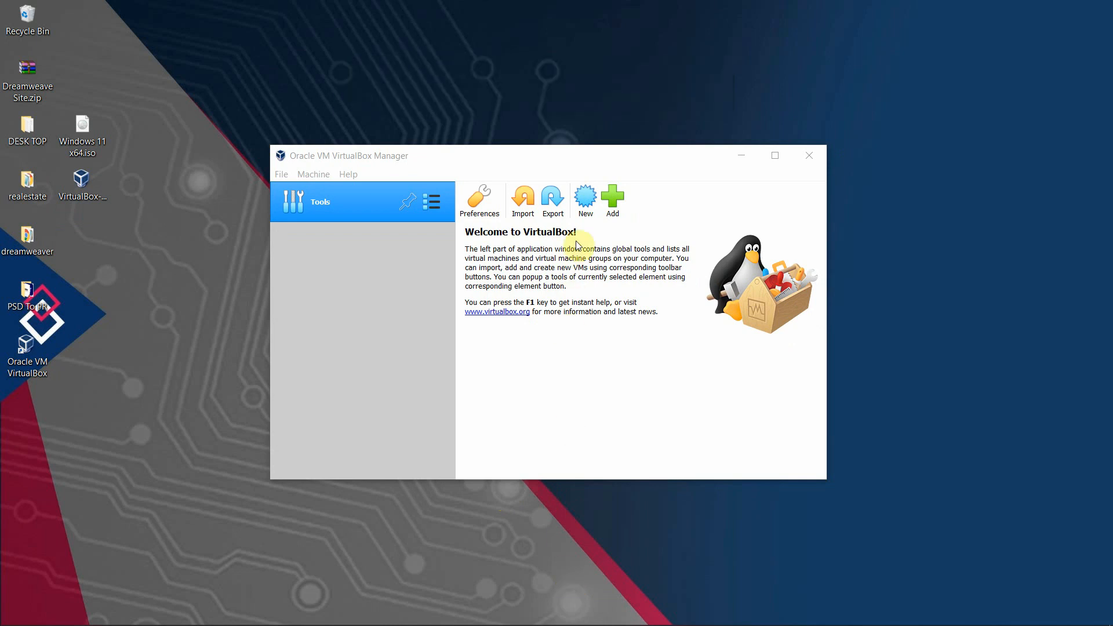
# Create a new machine named 'Windows 11' with Microsoft Windows type and Windows 10 (64-bit) version.
pyautogui.click(591, 197)
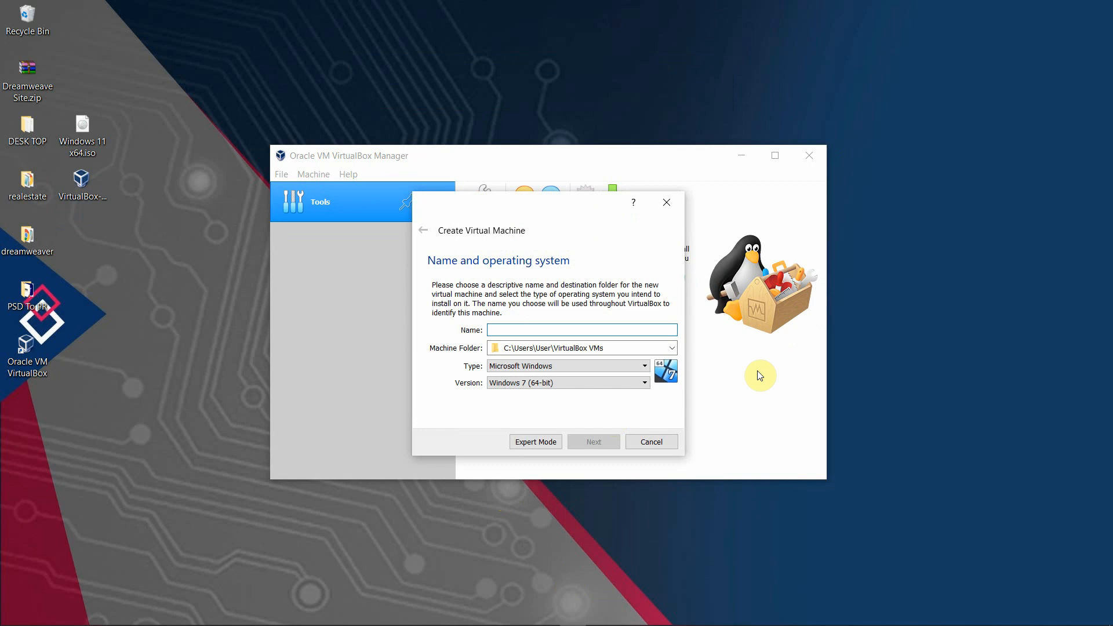
pyautogui.write('Windows ')
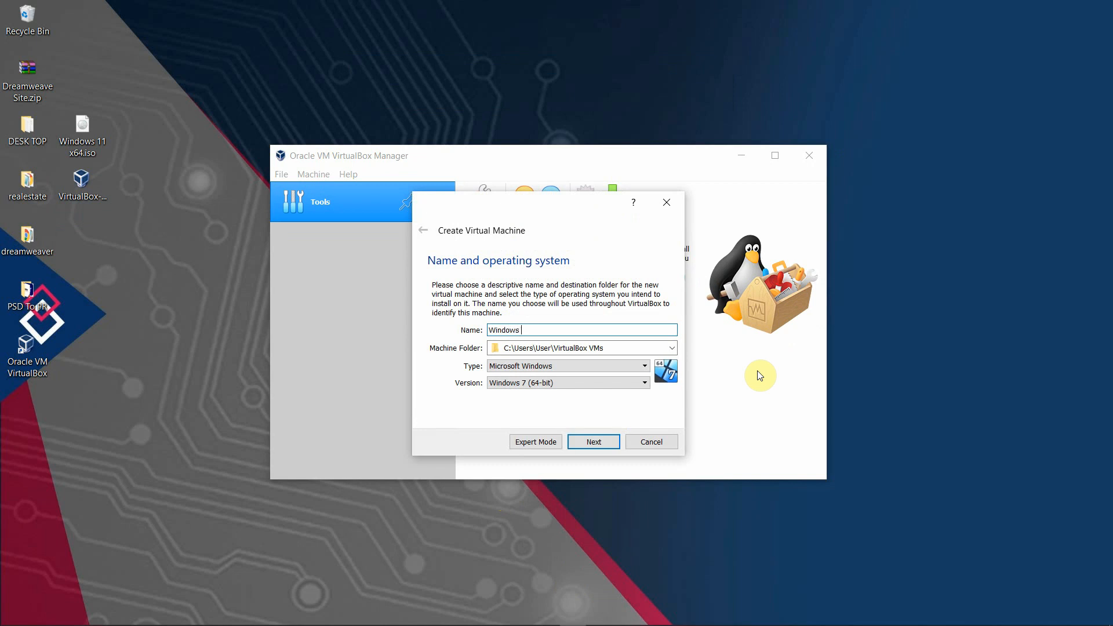
pyautogui.write('11')
pyautogui.click(625, 365)
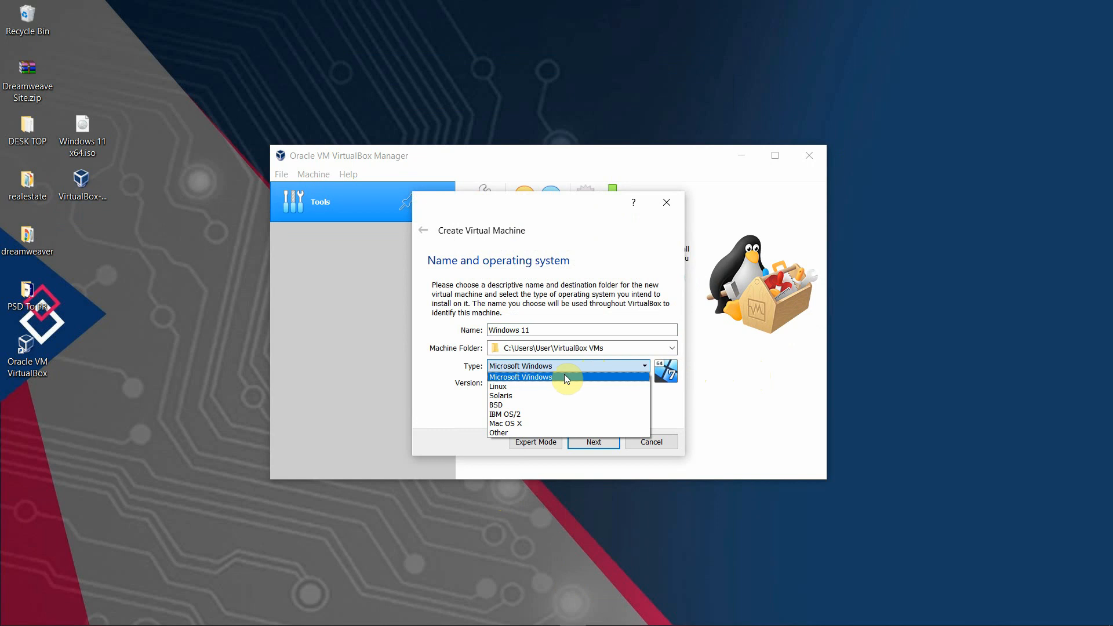
pyautogui.click(565, 374)
pyautogui.click(627, 384)
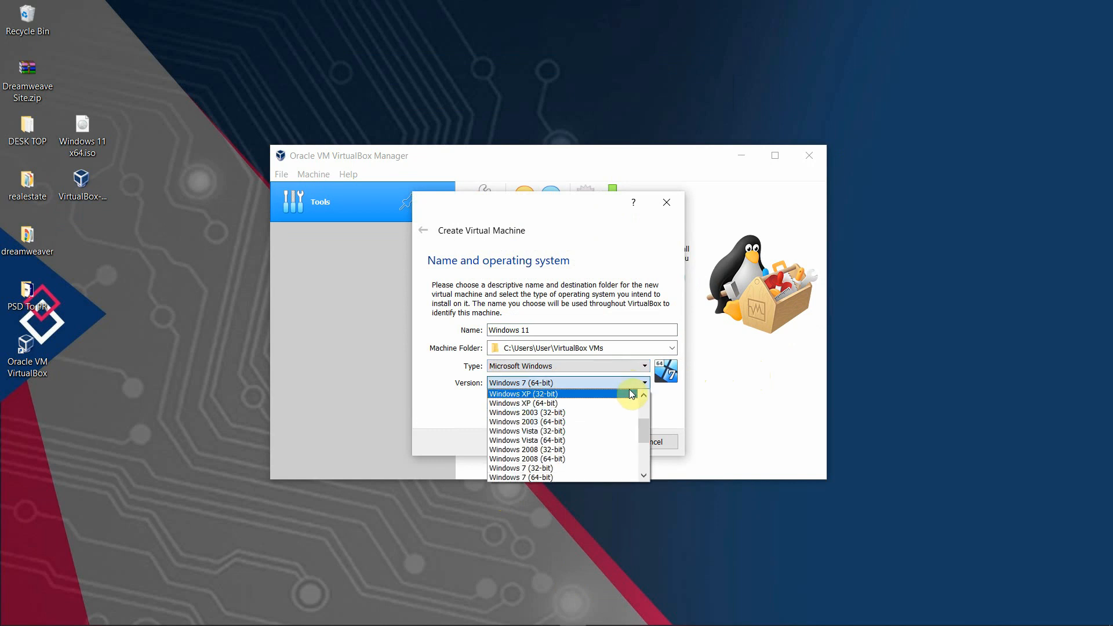
pyautogui.scroll(-3, 613, 429)
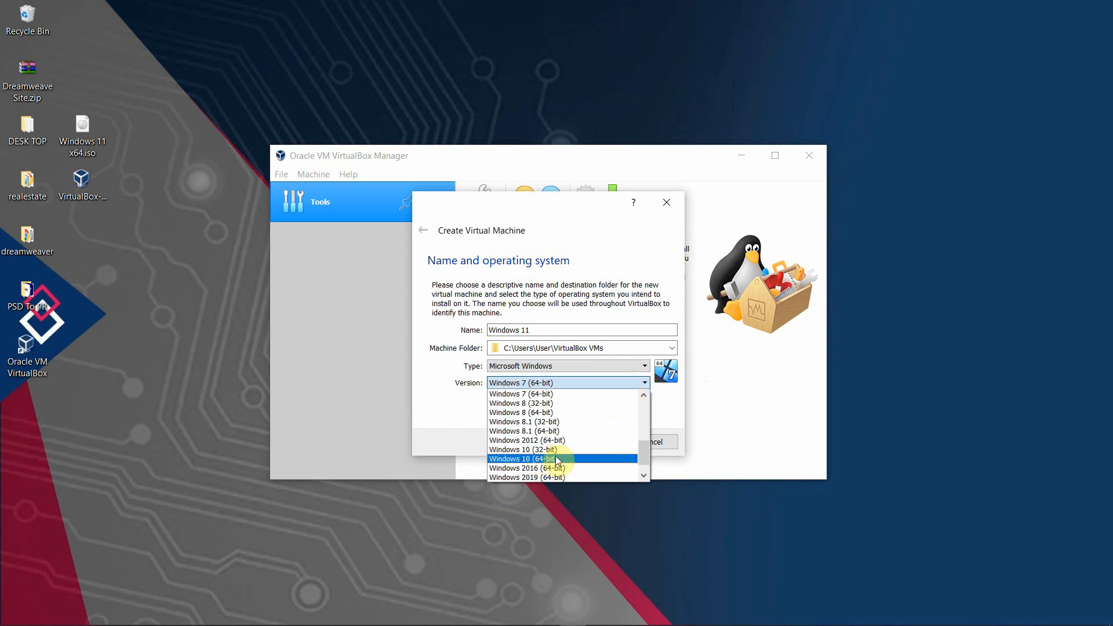
pyautogui.click(555, 458)
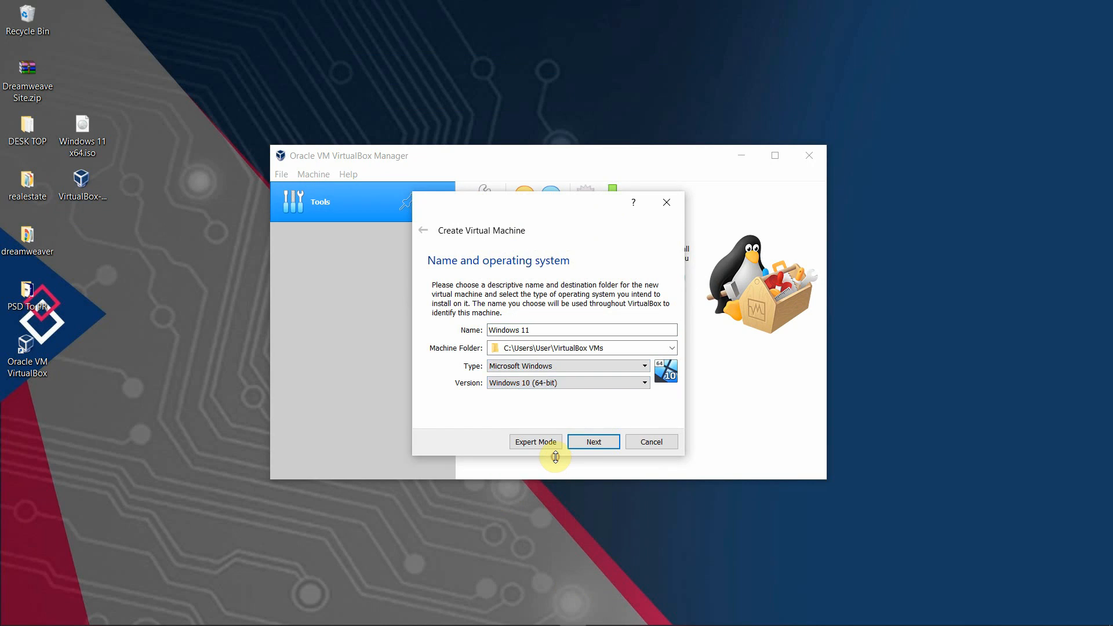
# Give the machine 4096 MB of memory.
pyautogui.click(609, 442)
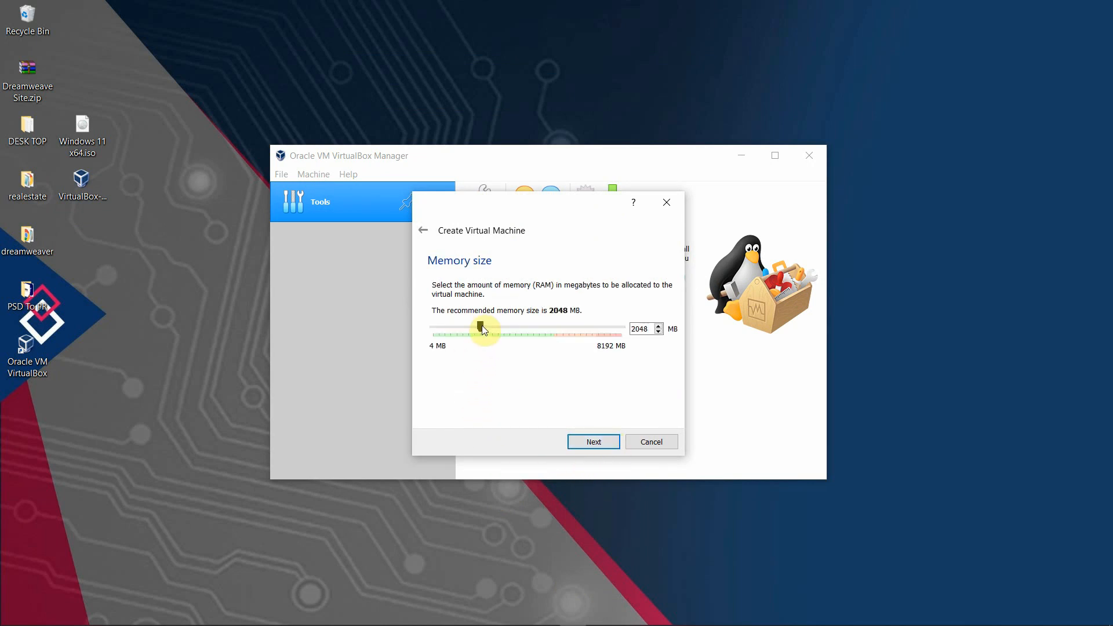
pyautogui.moveTo(495, 325); pyautogui.dragTo(525, 326)
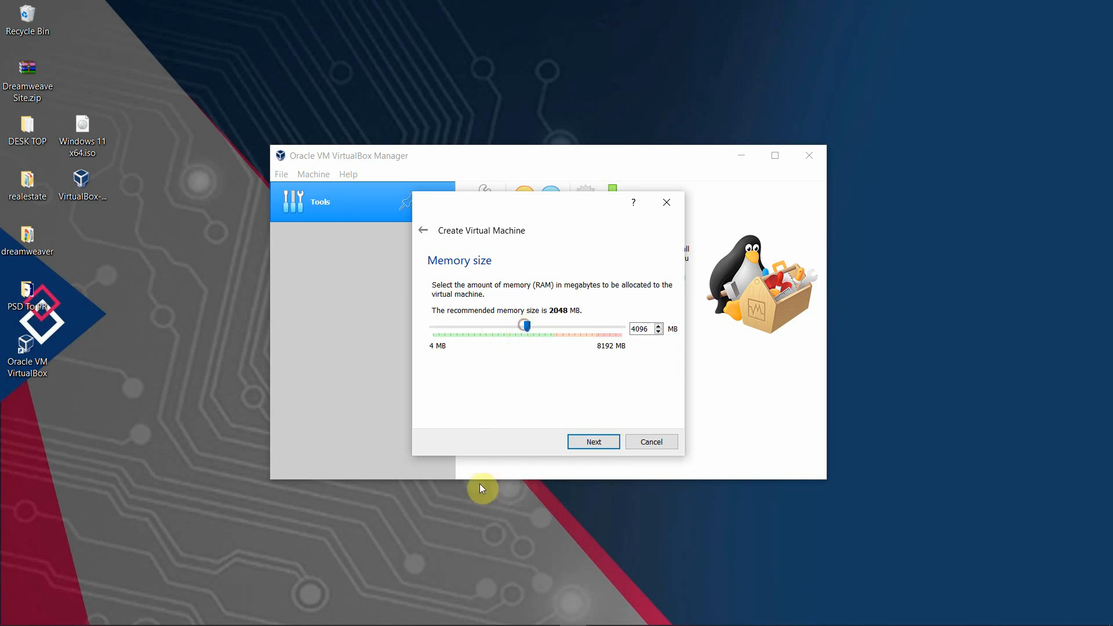
pyautogui.click(584, 444)
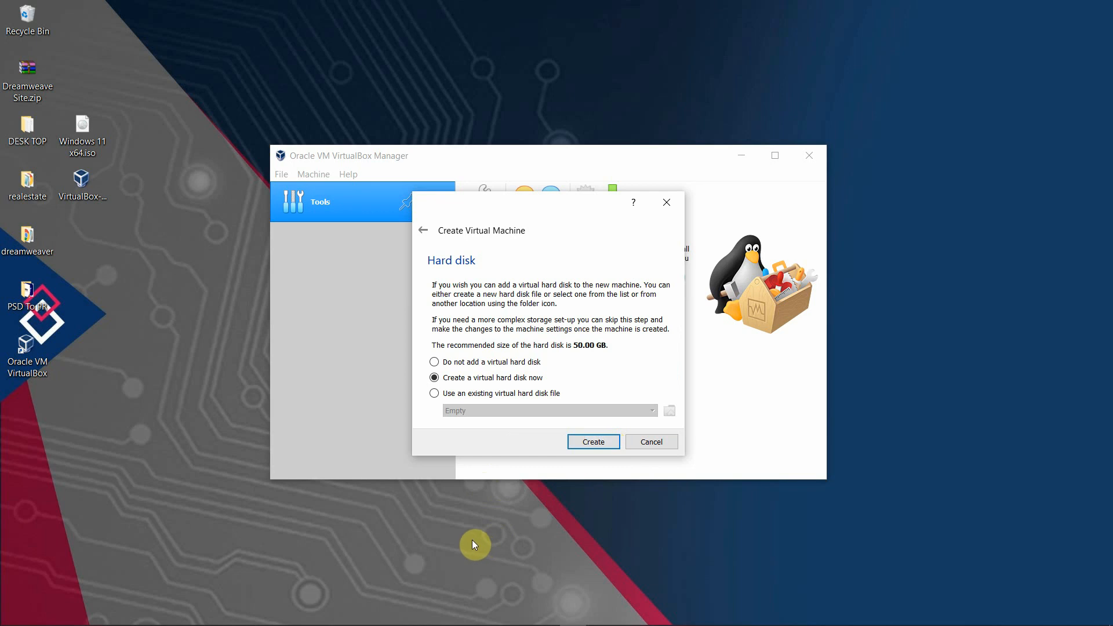
# Create a dynamically allocated VDI disk of about 19.18 GB for the Windows 11 machine.
pyautogui.click(594, 444)
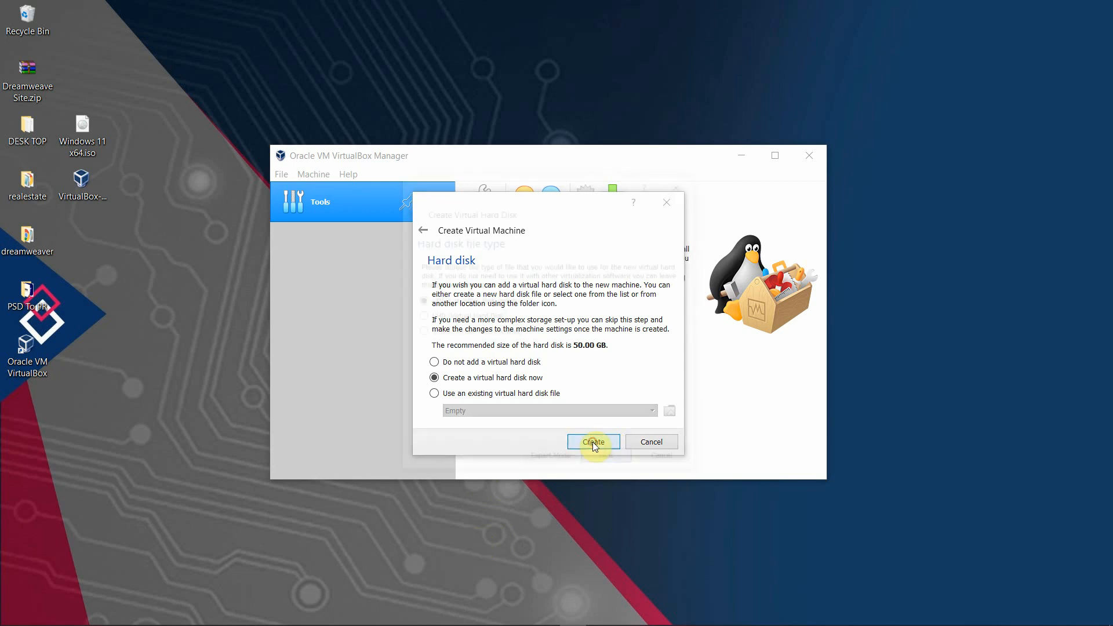
pyautogui.click(610, 461)
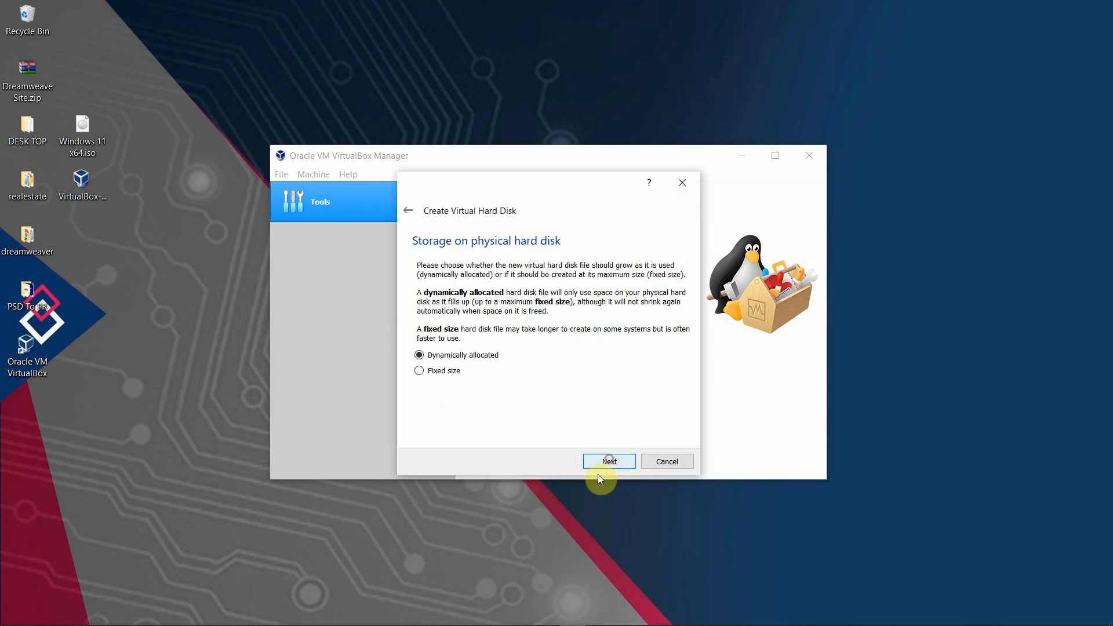
pyautogui.click(614, 461)
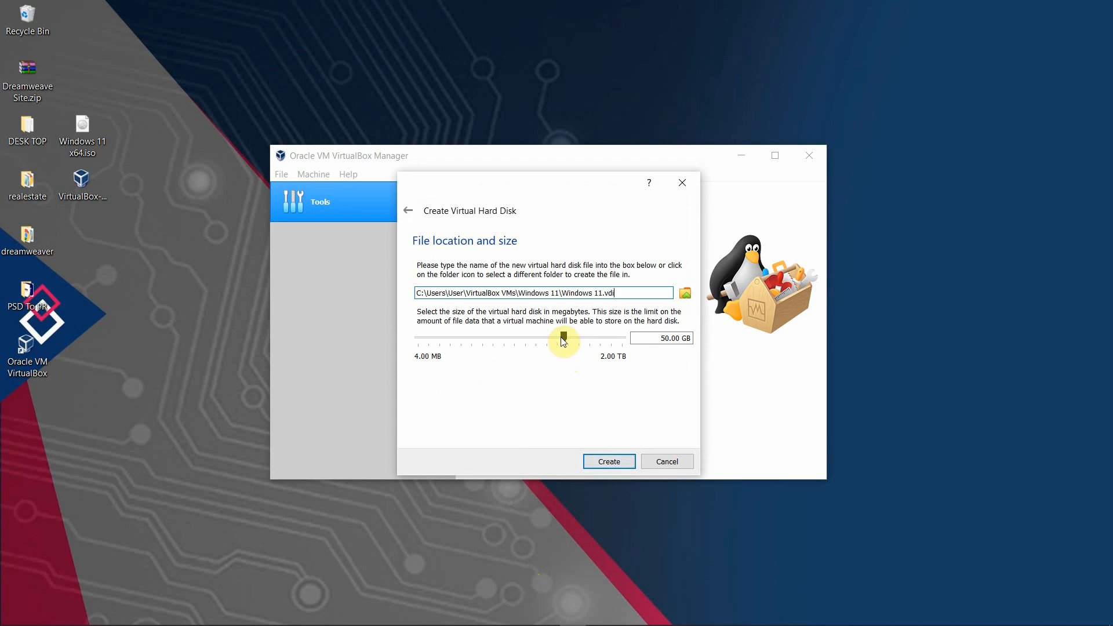
pyautogui.moveTo(562, 337); pyautogui.dragTo(548, 343)
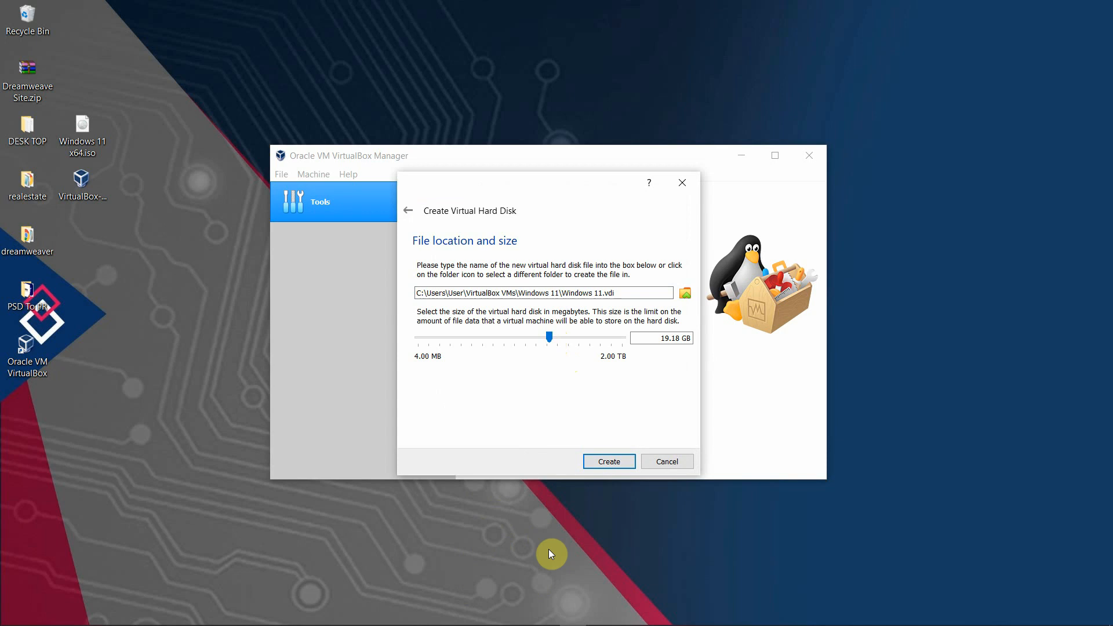
pyautogui.click(609, 461)
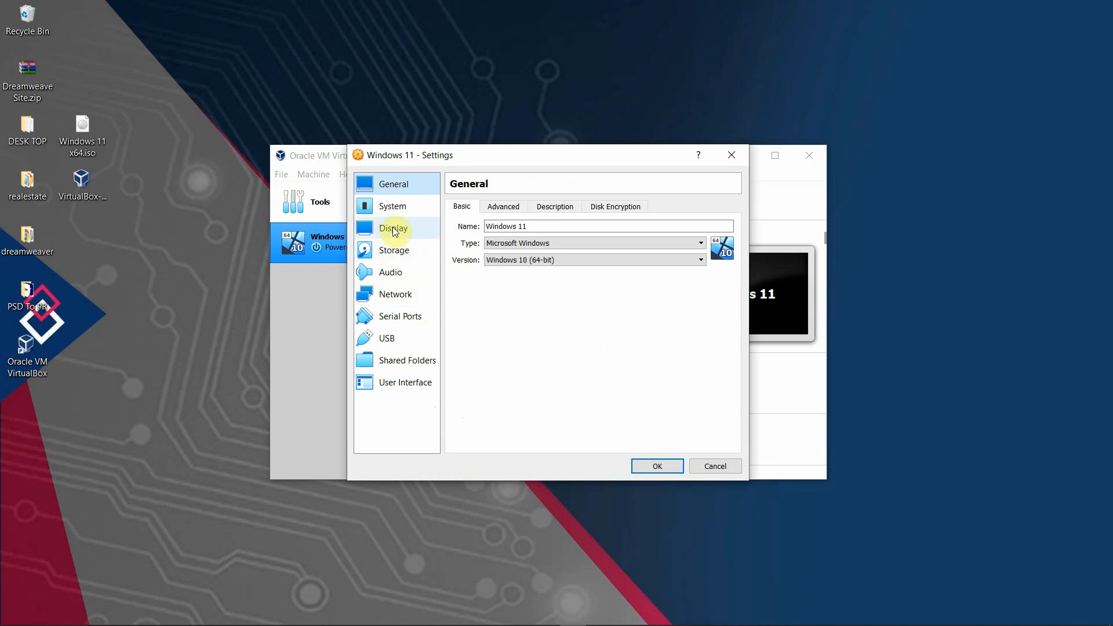
# Give the Windows 11 machine 2 CPUs in its System settings.
pyautogui.click(402, 205)
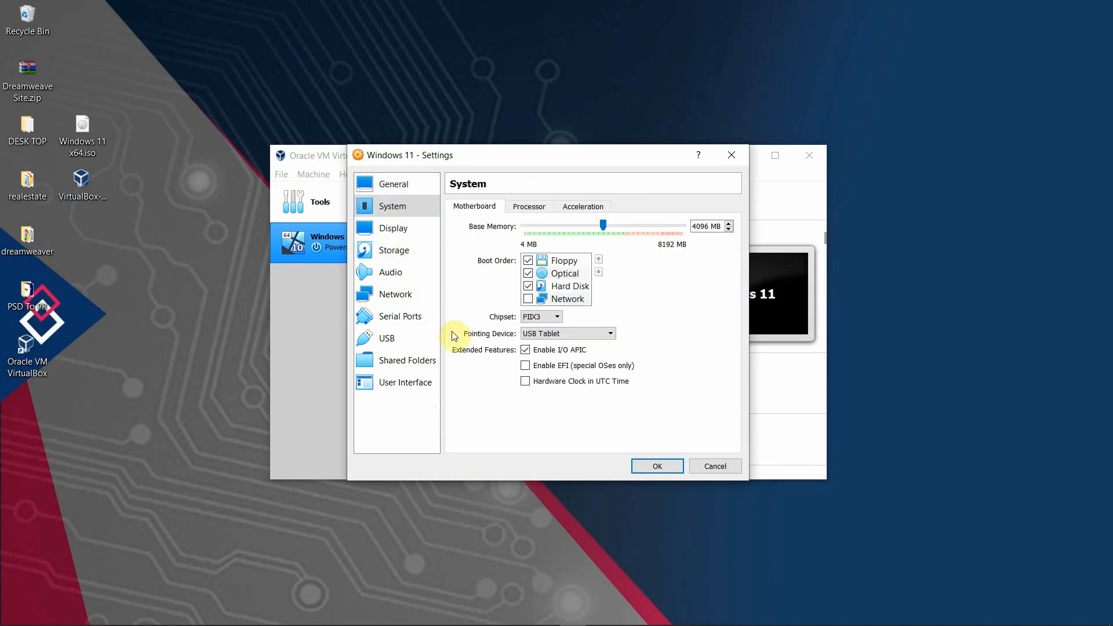
pyautogui.click(525, 207)
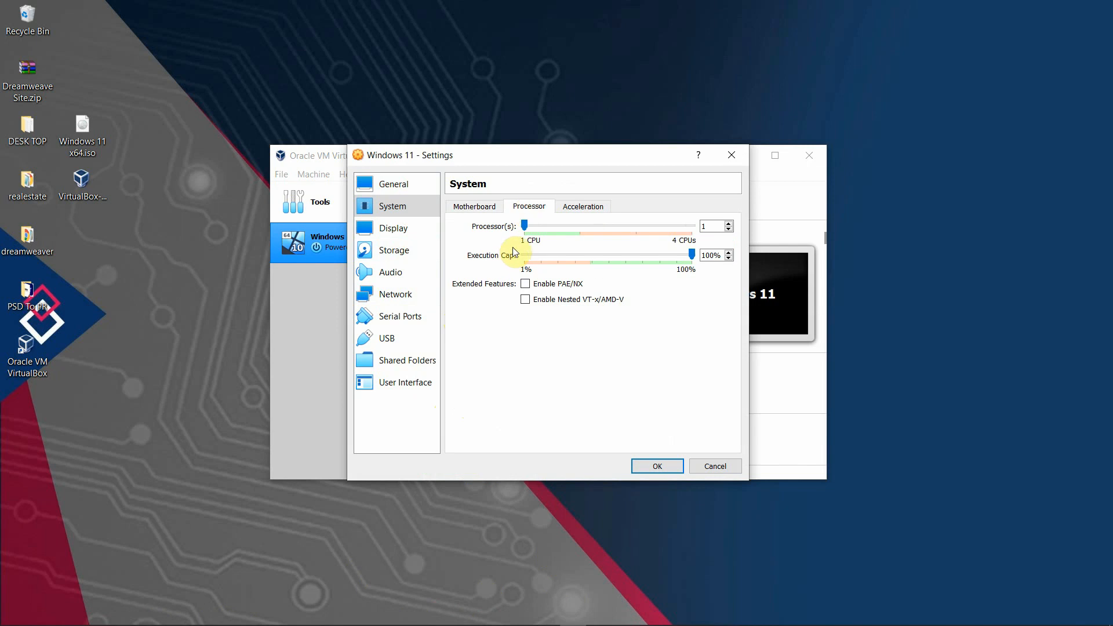
pyautogui.moveTo(527, 226); pyautogui.dragTo(580, 228)
pyautogui.click(400, 230)
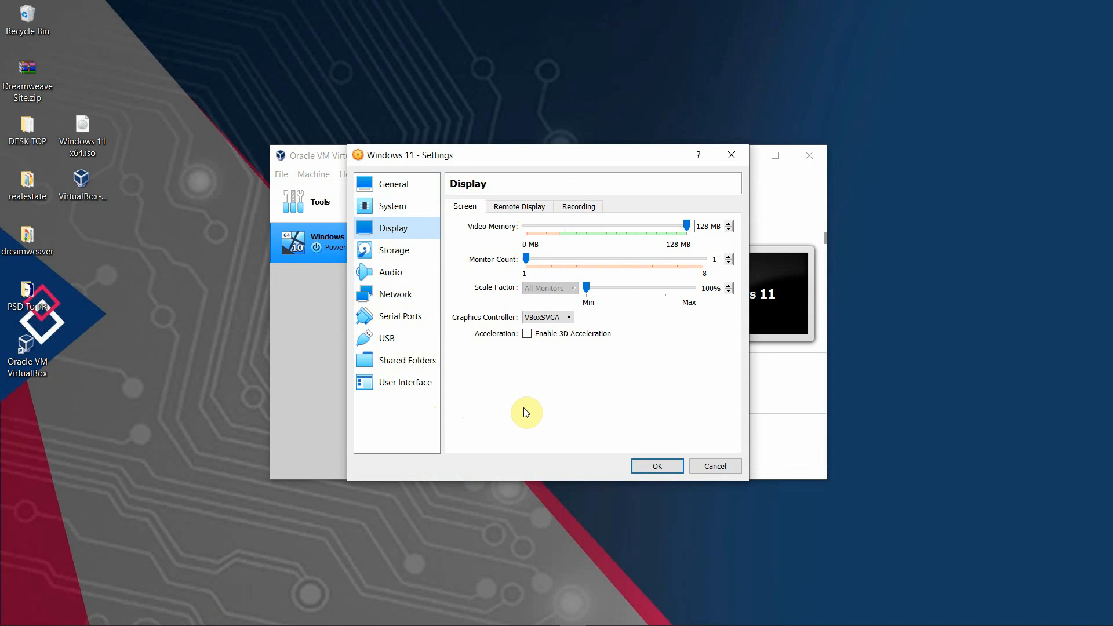
# Attach Windows 11 x64.iso to the empty optical drive and save the settings.
pyautogui.click(401, 250)
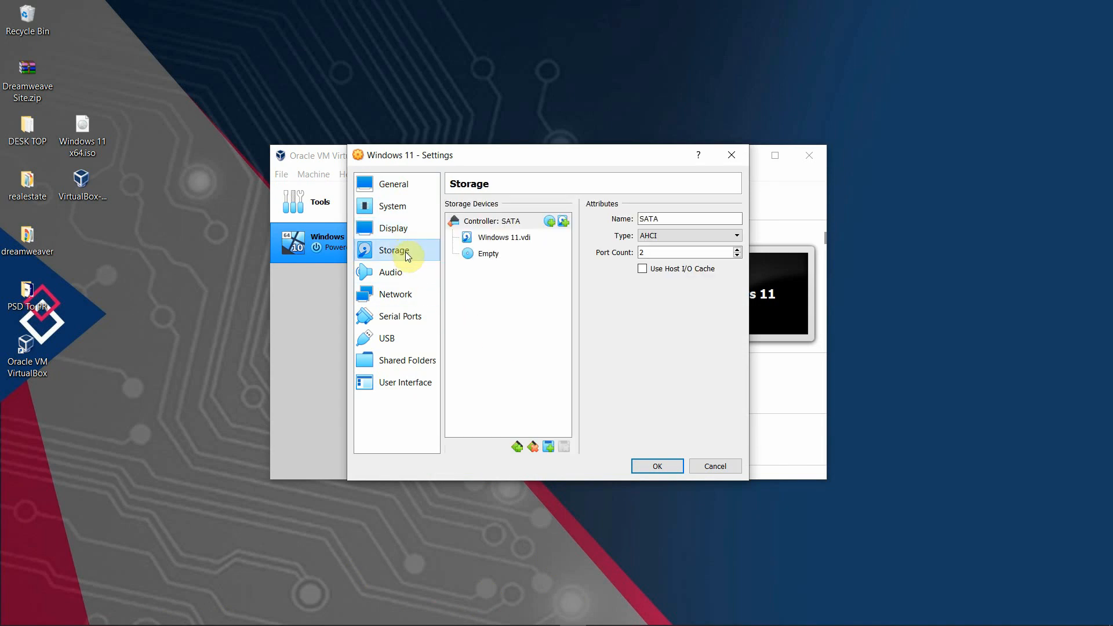
pyautogui.click(523, 259)
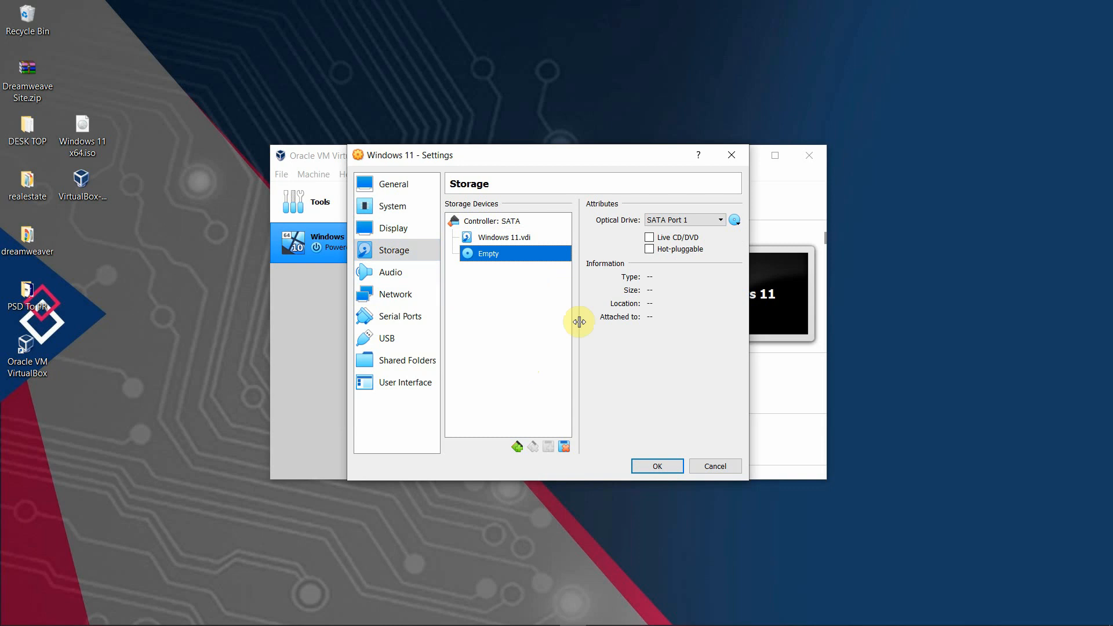
pyautogui.click(738, 222)
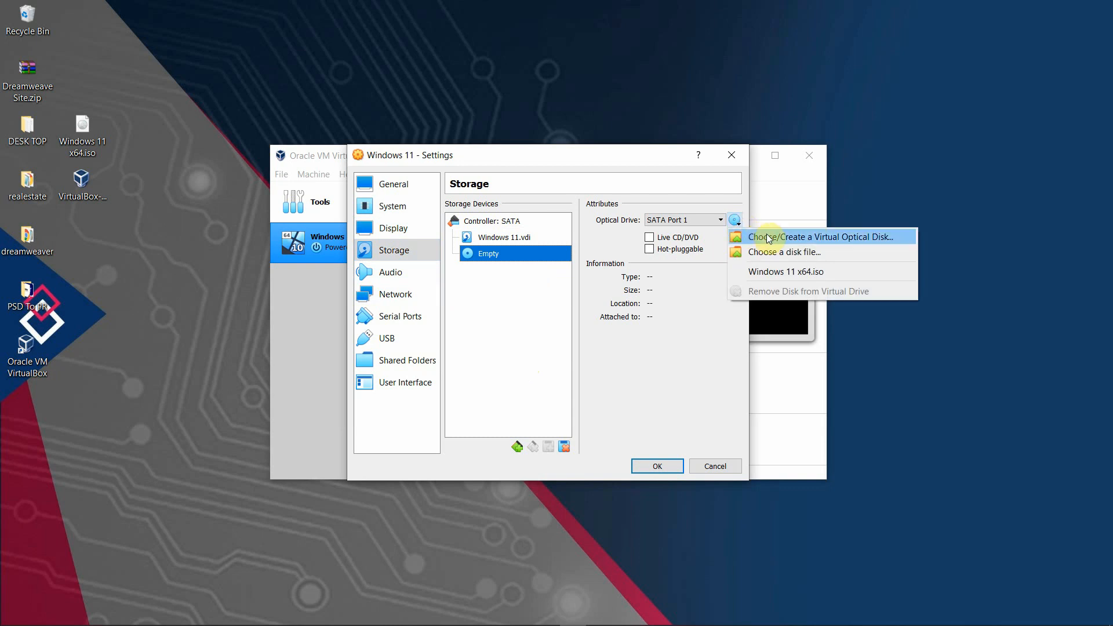
pyautogui.click(810, 254)
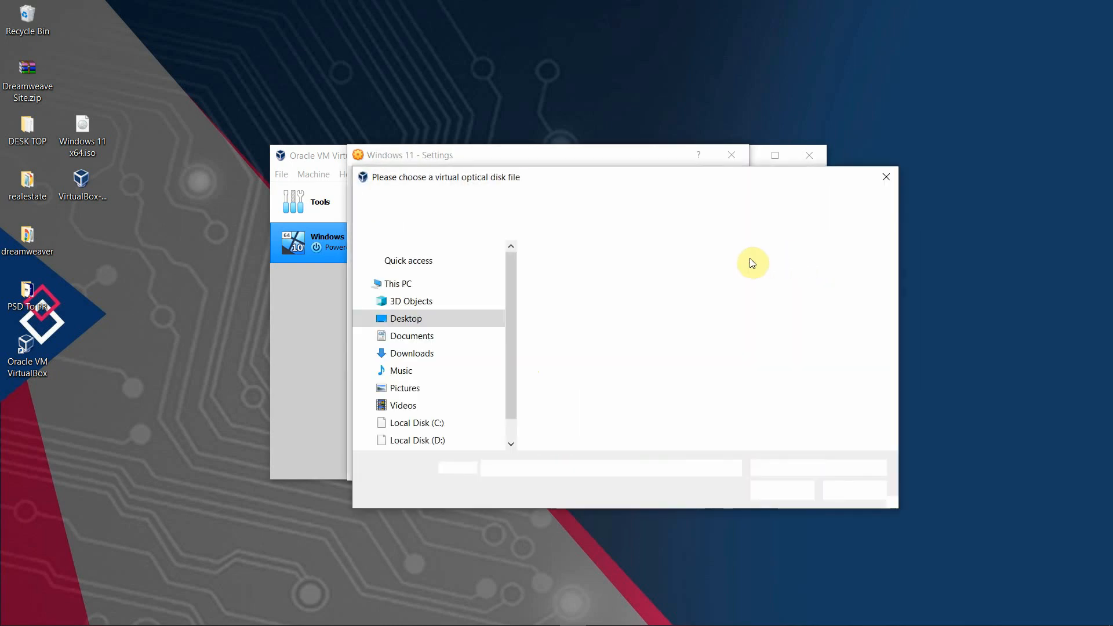
pyautogui.click(563, 377)
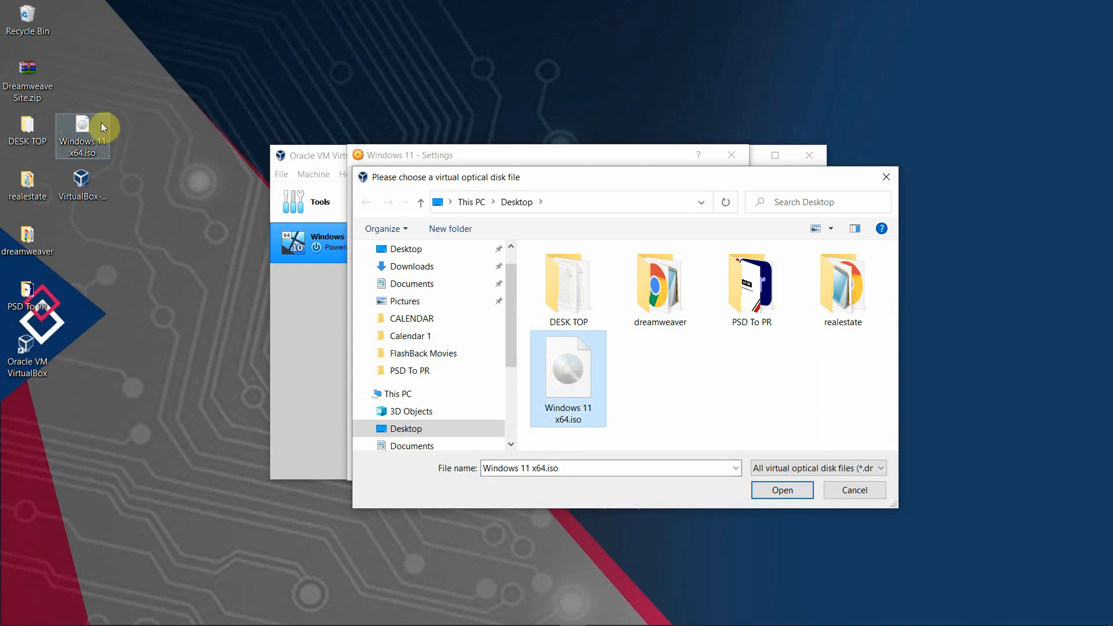
pyautogui.click(783, 491)
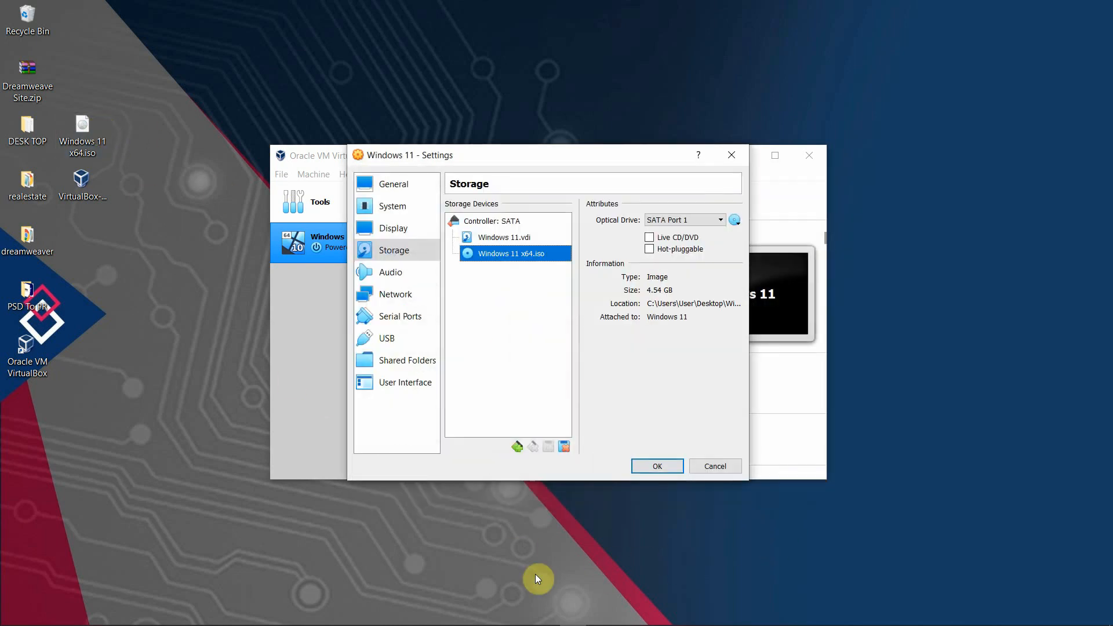
pyautogui.click(657, 468)
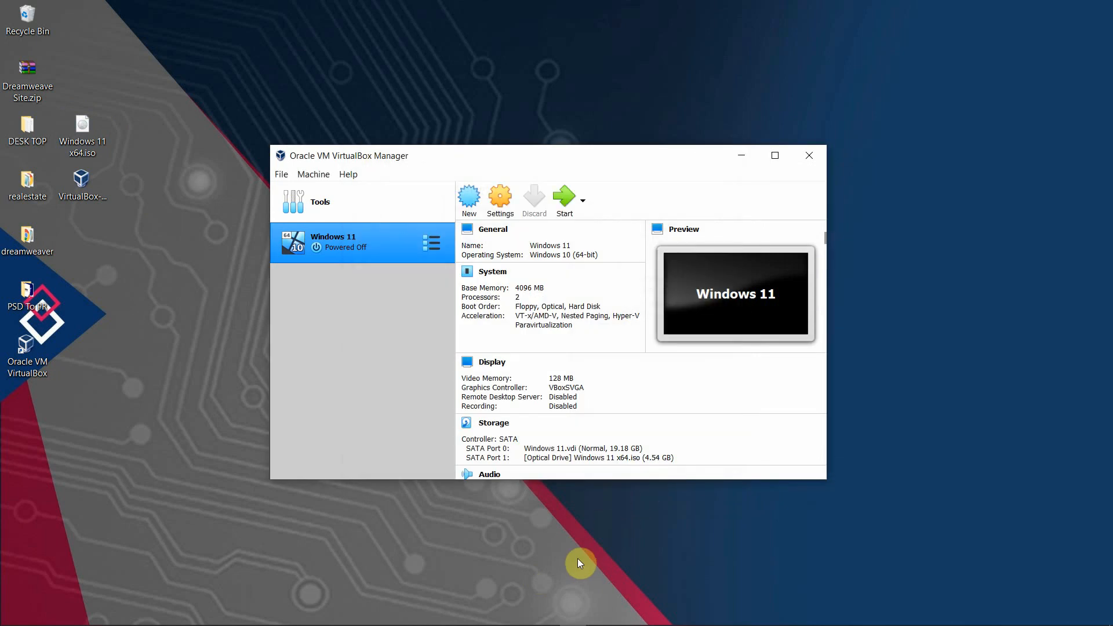
# Start the Windows 11 VM, boot it from the ISO, and maximize its window.
pyautogui.click(565, 199)
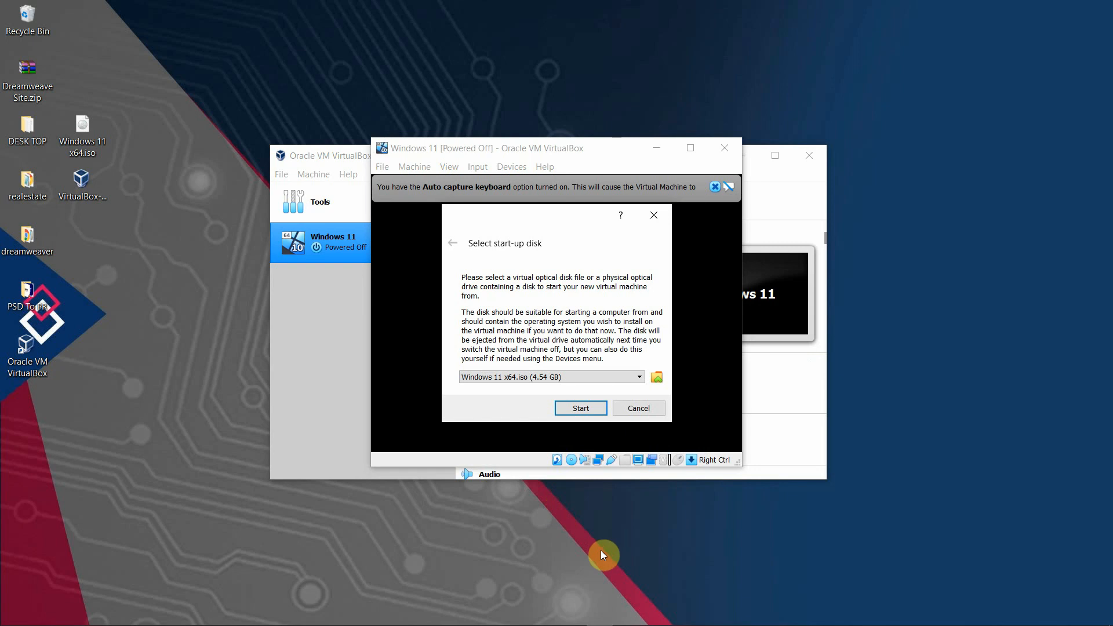
pyautogui.click(581, 409)
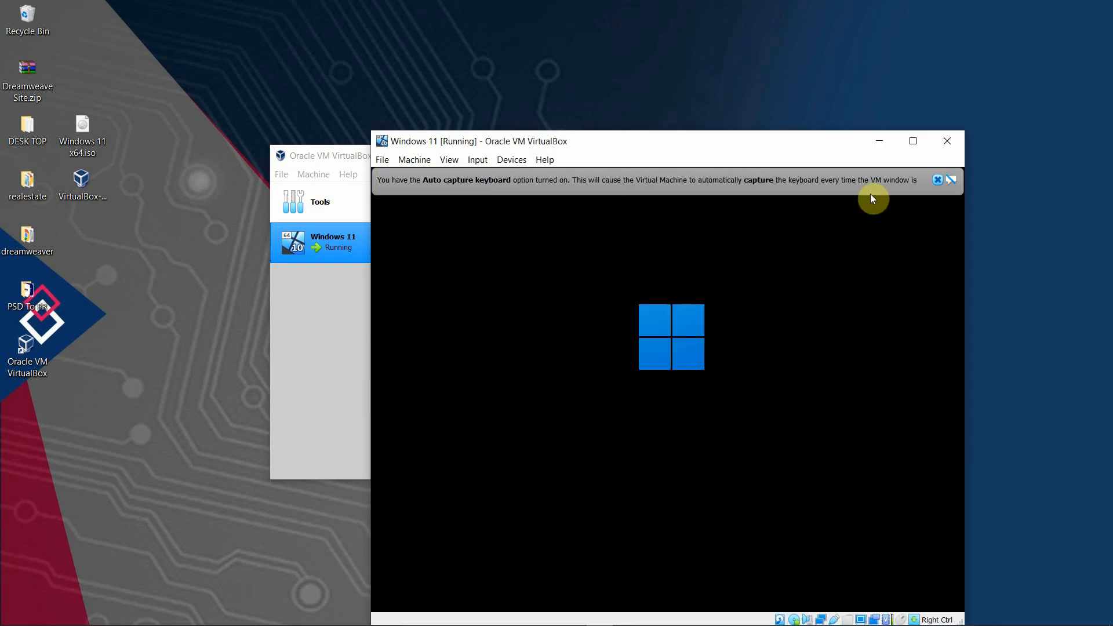
pyautogui.click(913, 141)
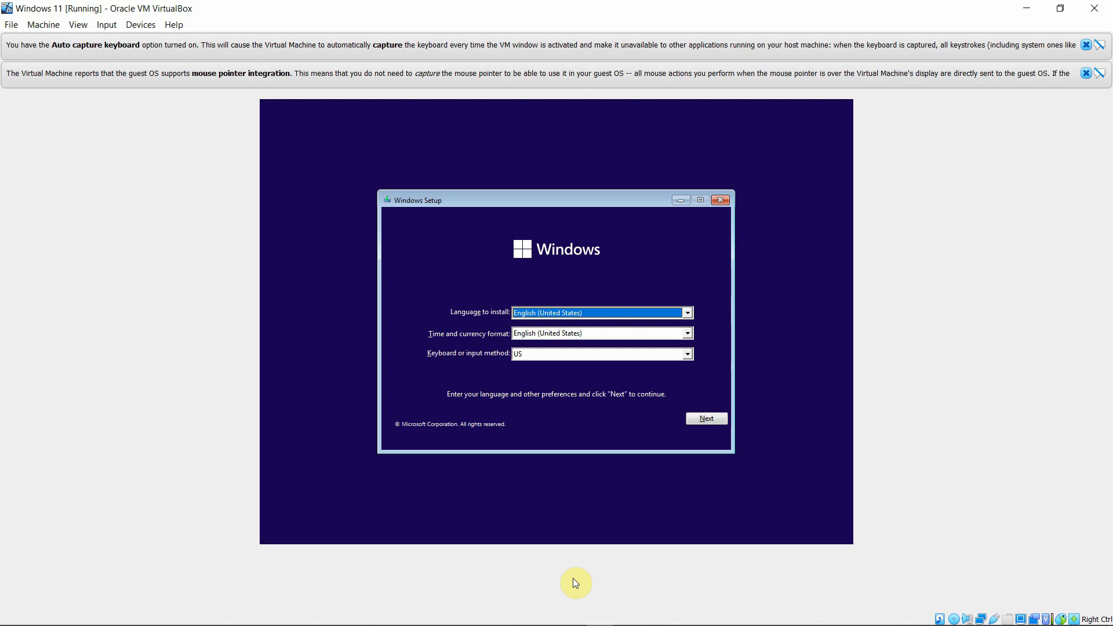
# Begin Windows Setup with English defaults, no product key, and the Windows 11 Pro edition.
pyautogui.click(710, 419)
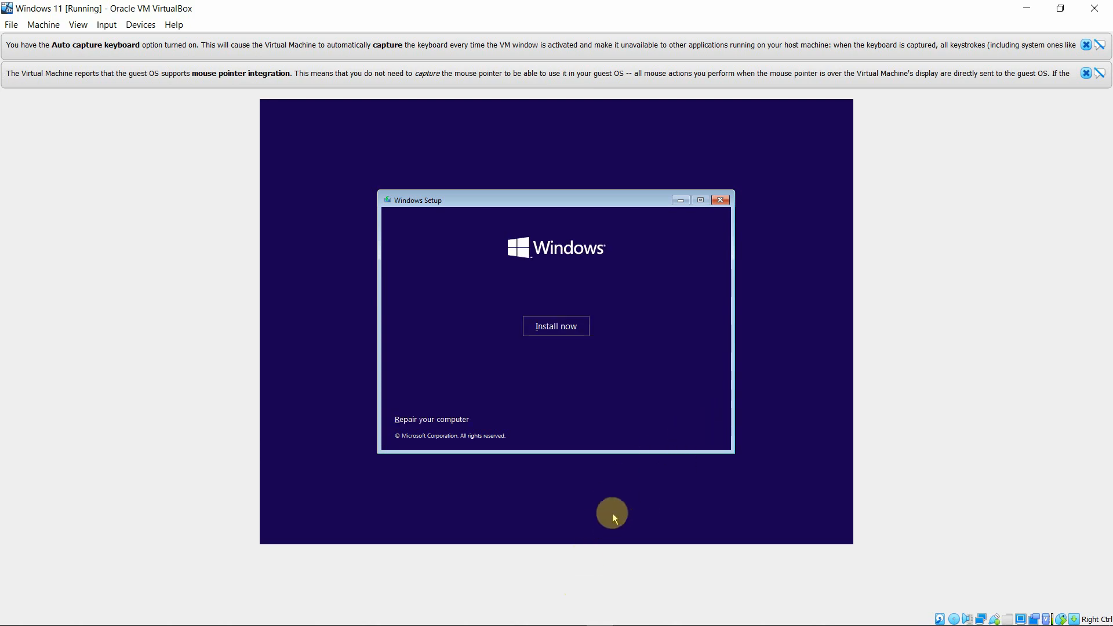
pyautogui.click(559, 325)
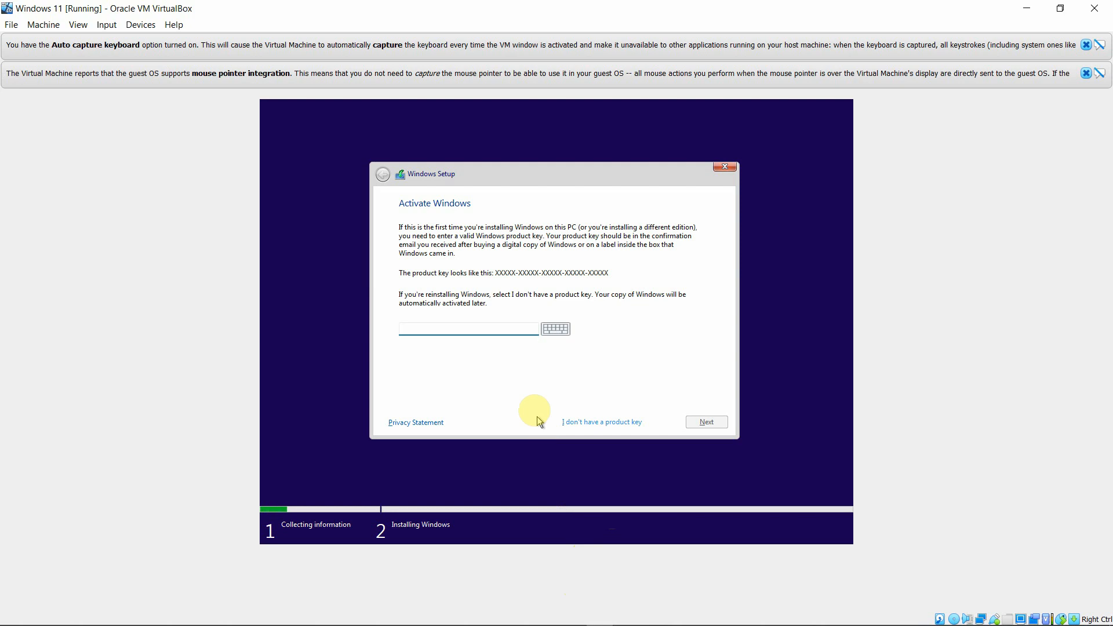
pyautogui.click(593, 423)
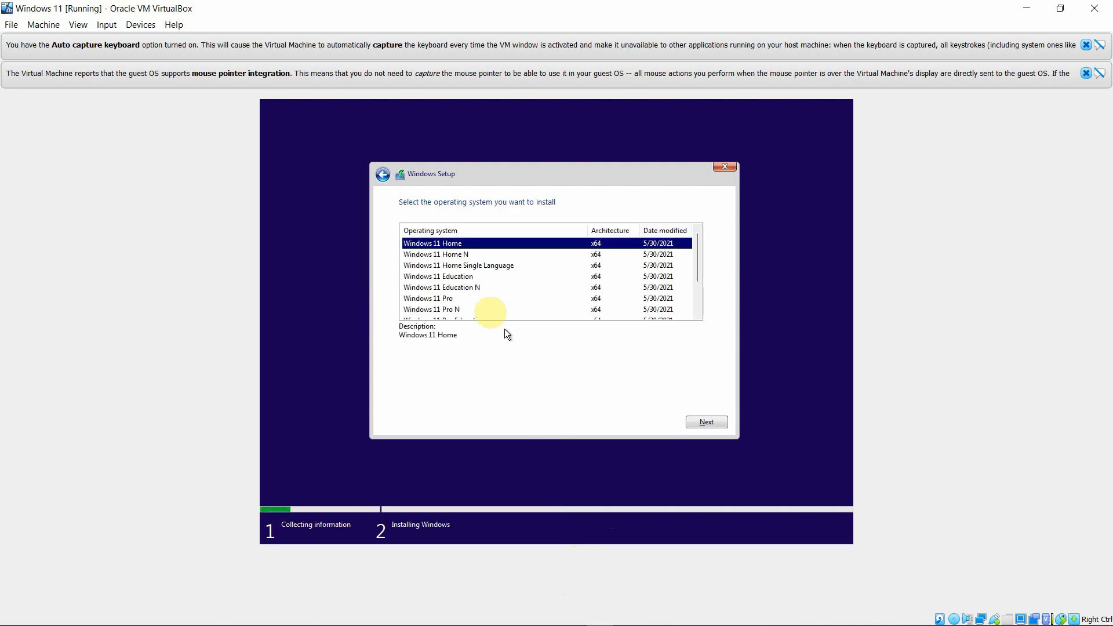
pyautogui.click(443, 299)
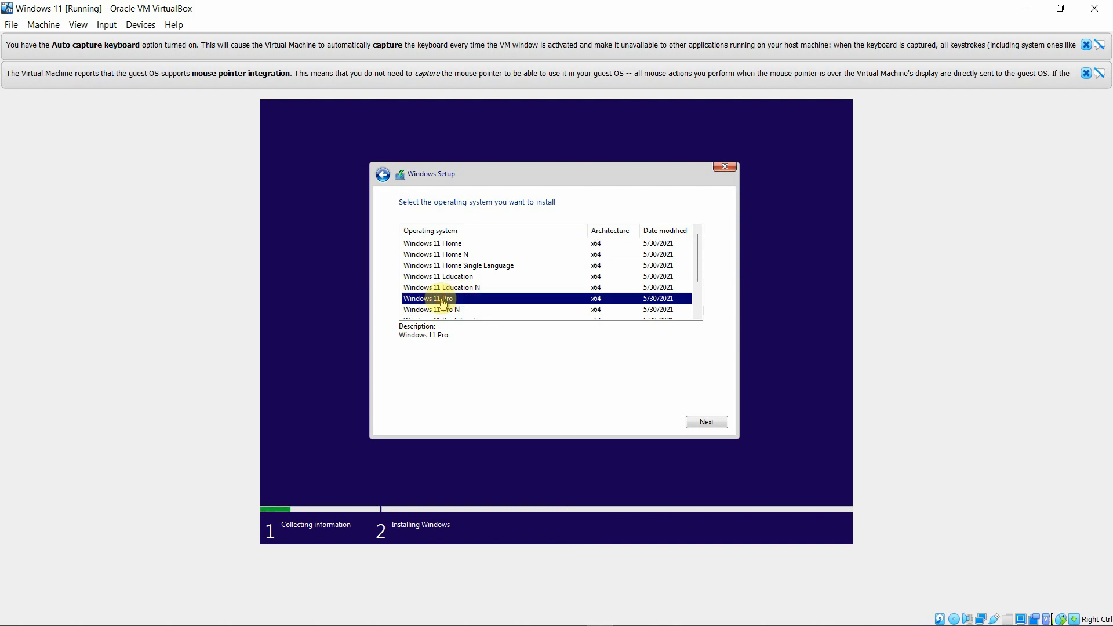
pyautogui.click(706, 422)
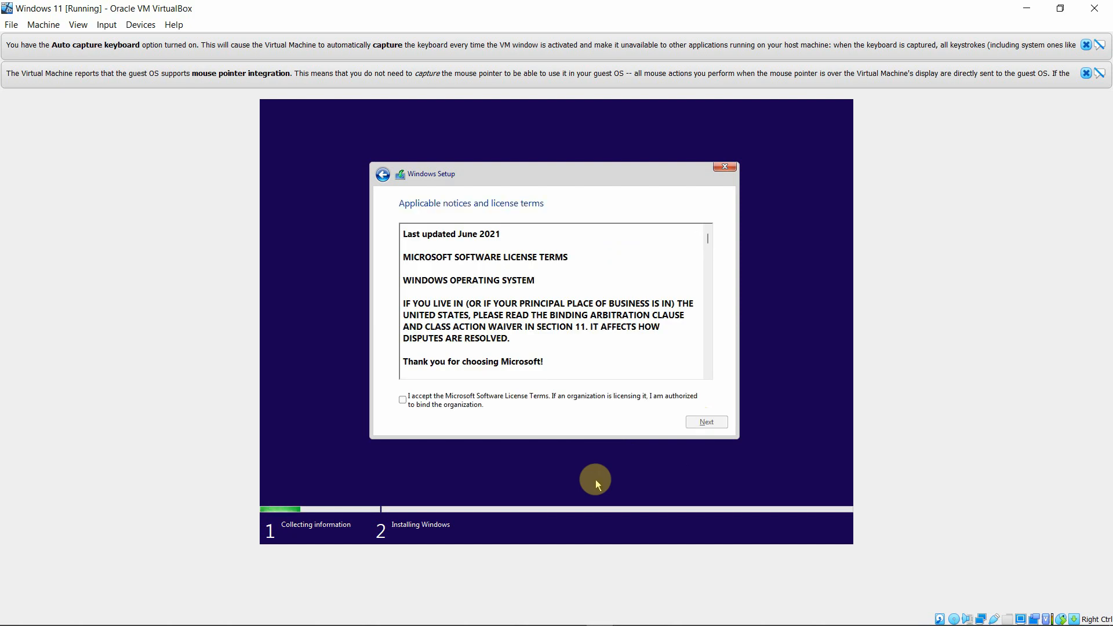
# Accept the license terms and run a custom install onto unallocated Drive 0.
pyautogui.click(403, 399)
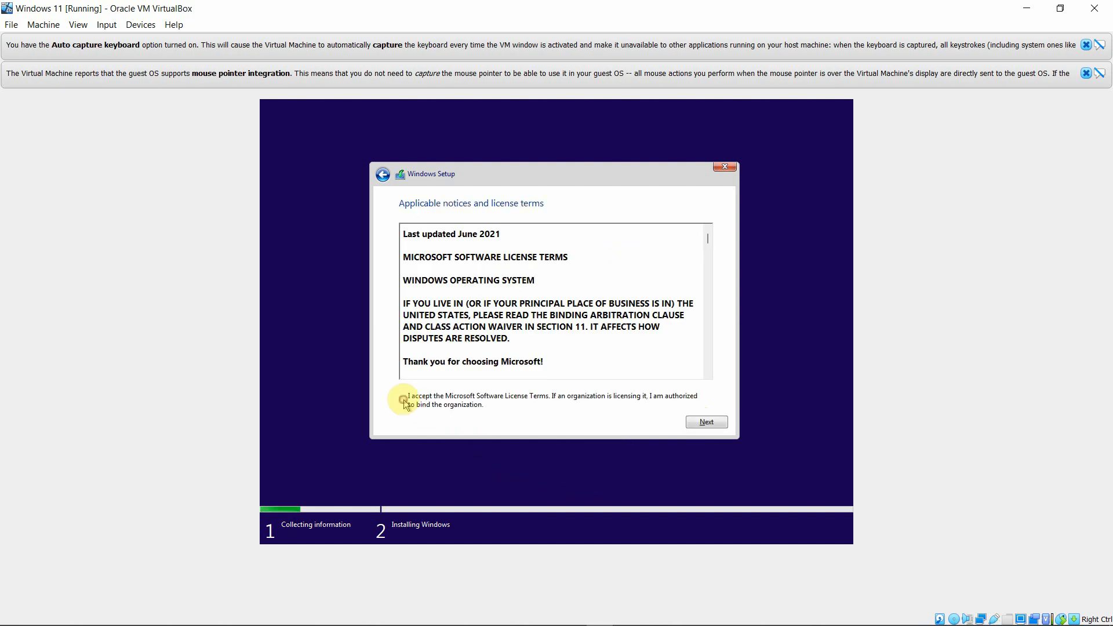
pyautogui.click(705, 422)
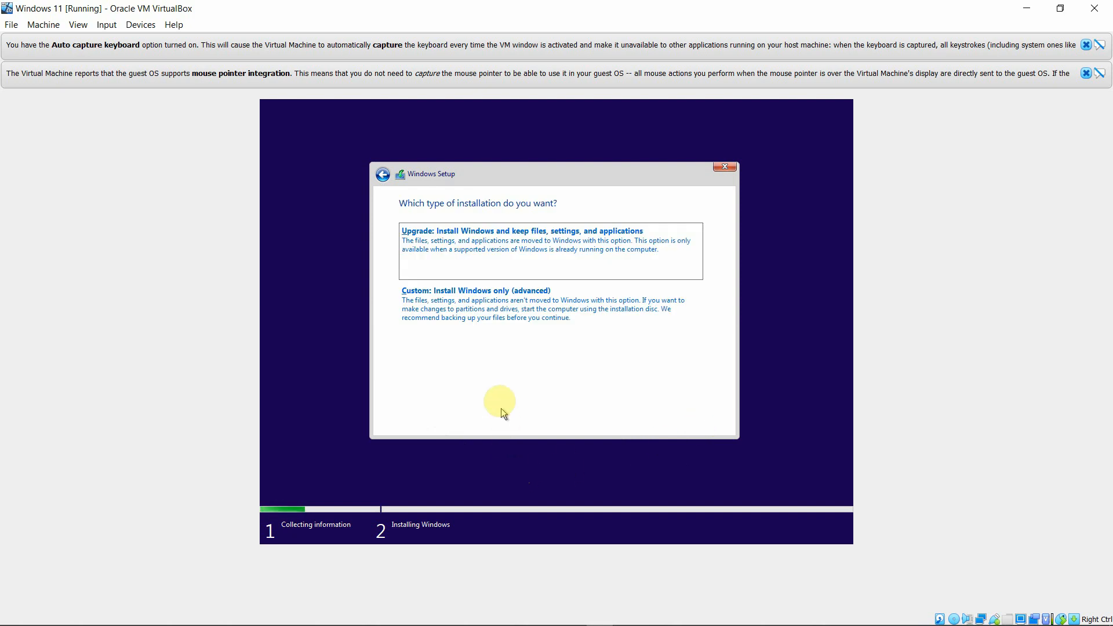
pyautogui.click(477, 303)
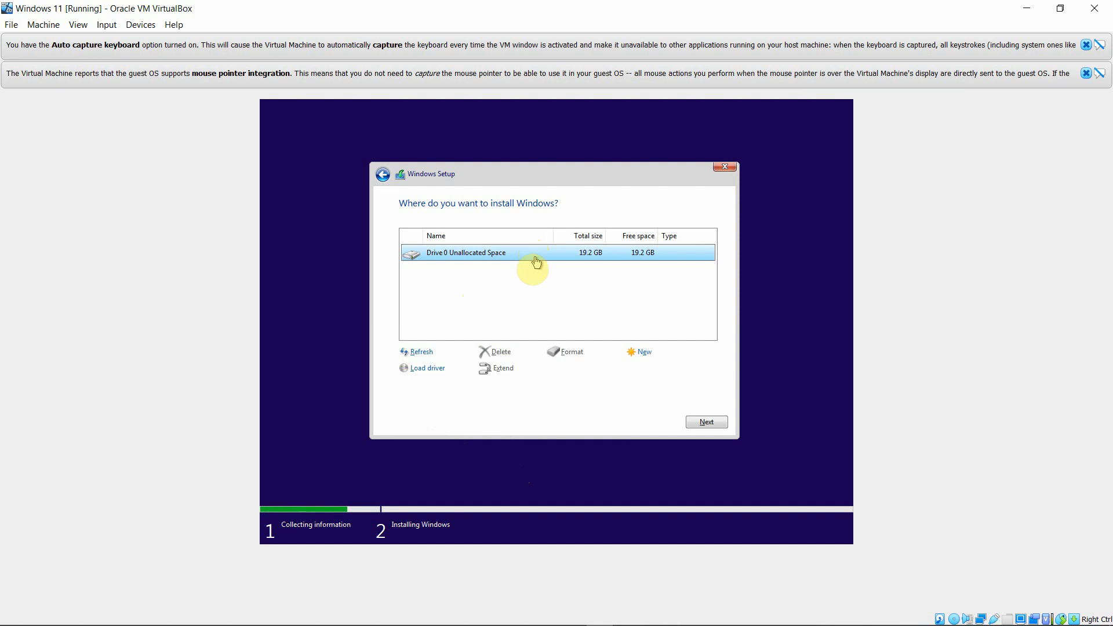
pyautogui.click(707, 423)
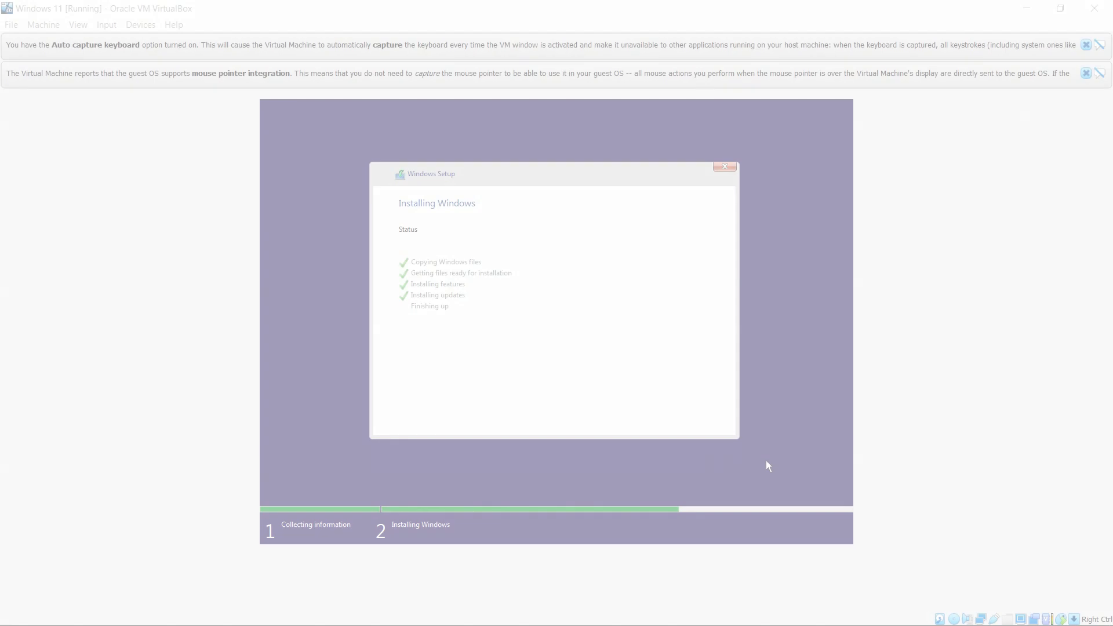
# Wait while Windows installs and restarts into the country or region setup screen.
pyautogui.click(766, 462)
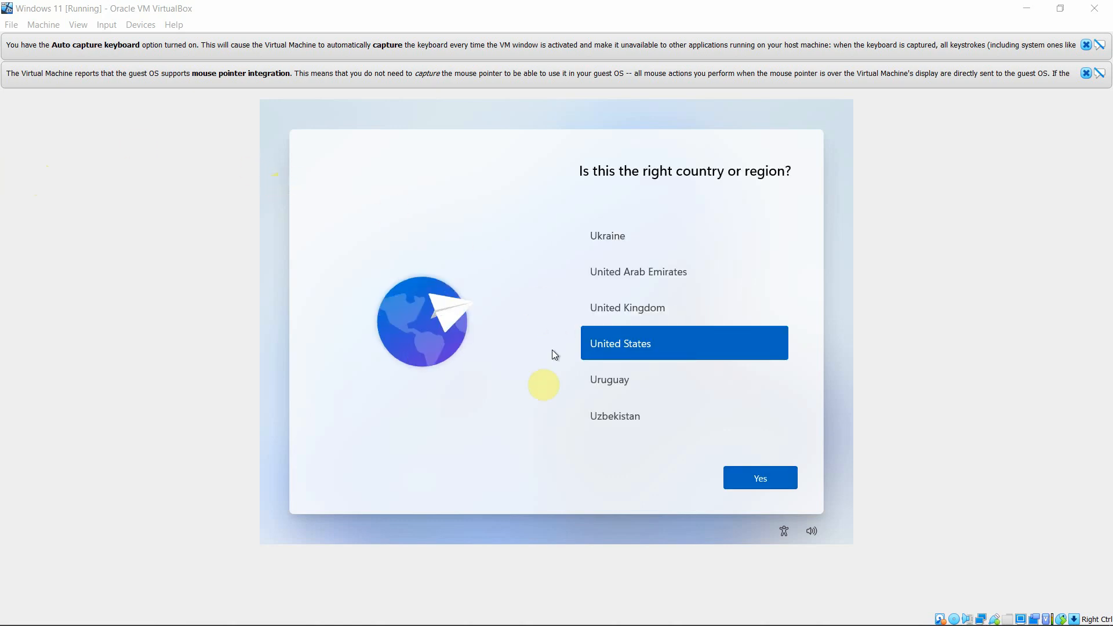
# Confirm United States and the US keyboard, skip a second layout, and choose personal use.
pyautogui.click(743, 480)
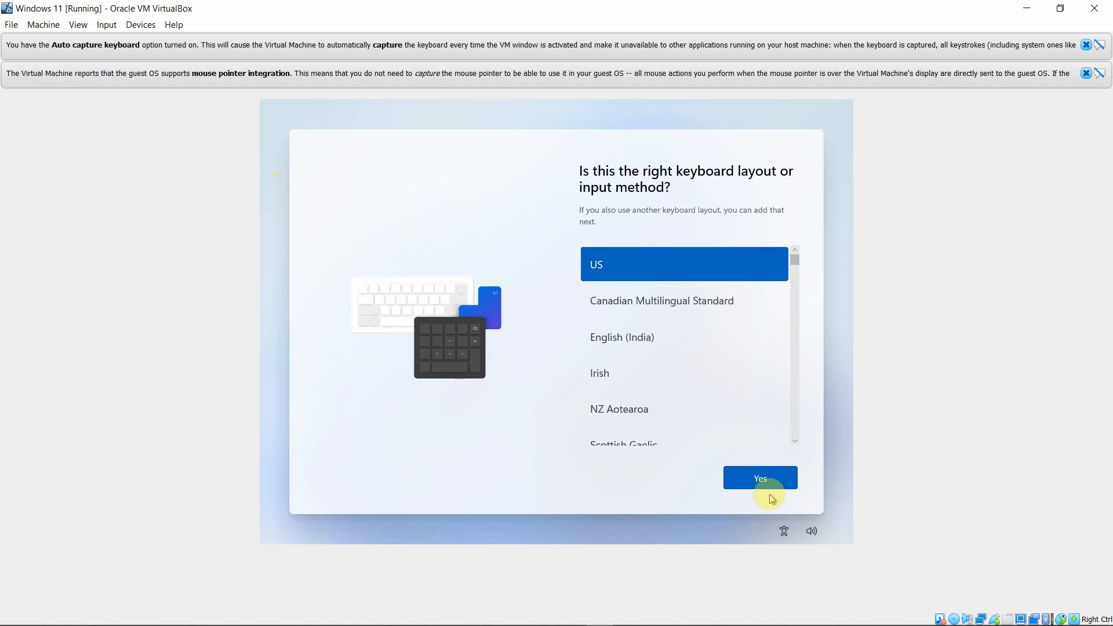
pyautogui.click(762, 479)
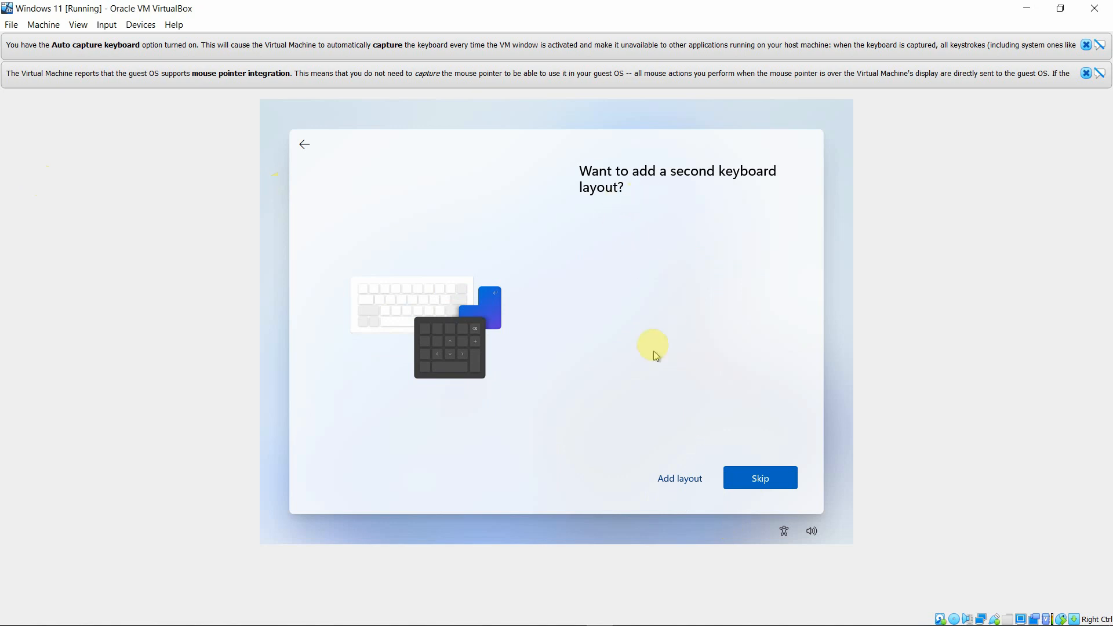
pyautogui.click(760, 478)
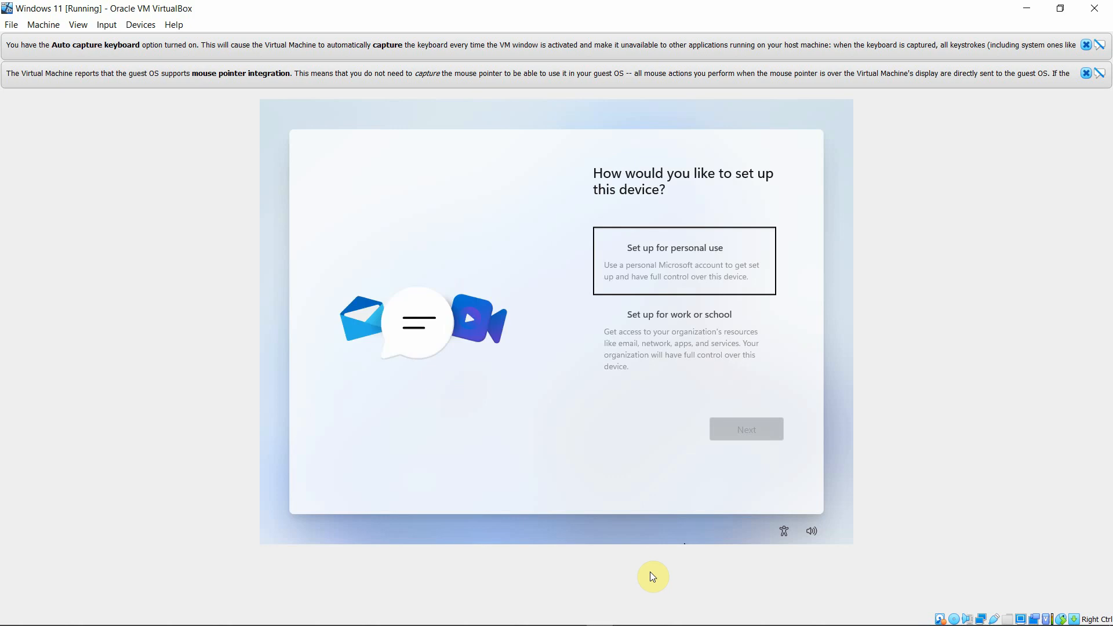
pyautogui.click(704, 261)
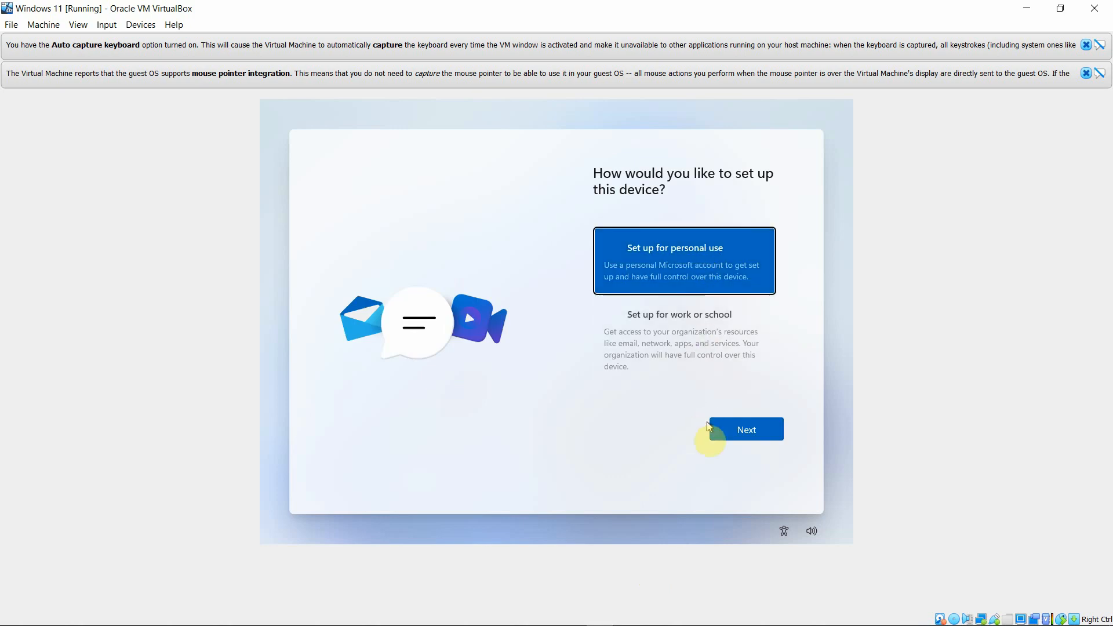
pyautogui.click(751, 436)
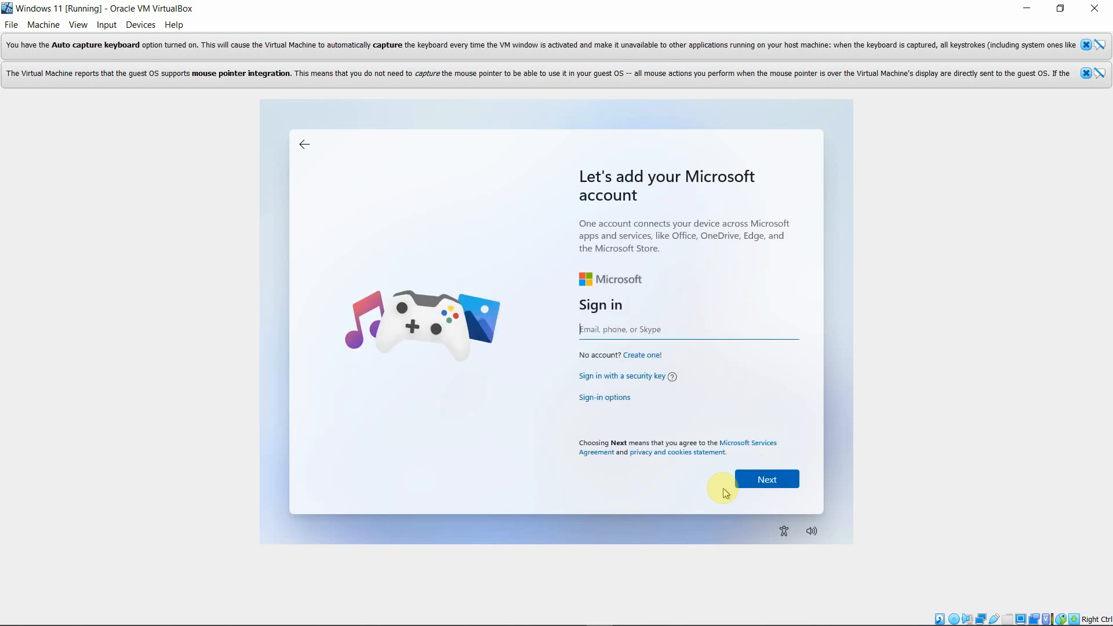
# Enter the Microsoft account e-mail and password to sign in.
pyautogui.click(638, 331)
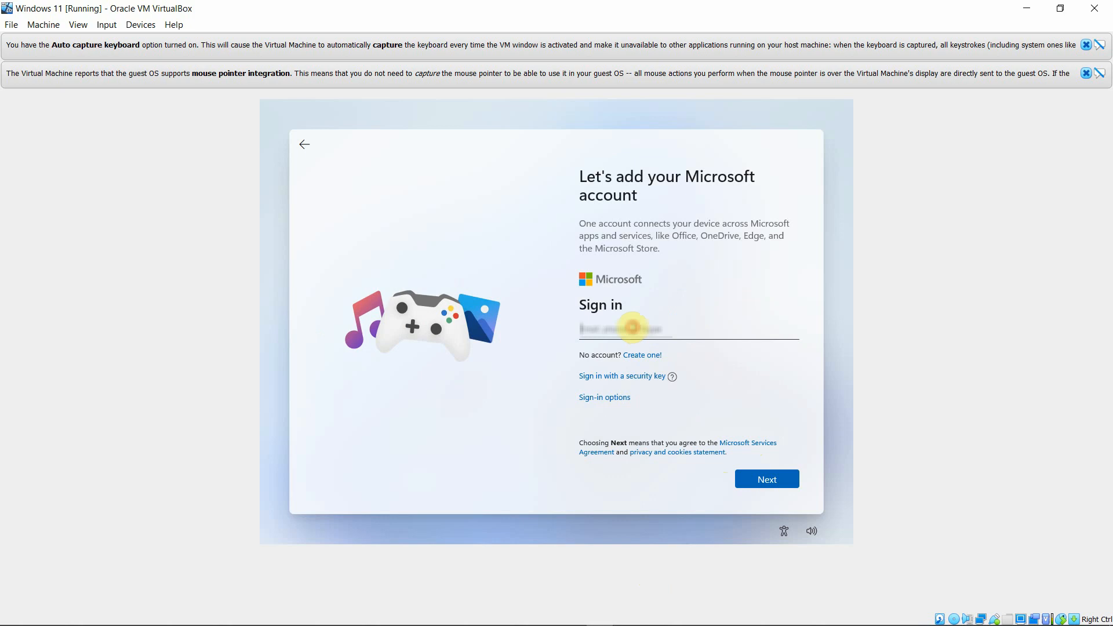
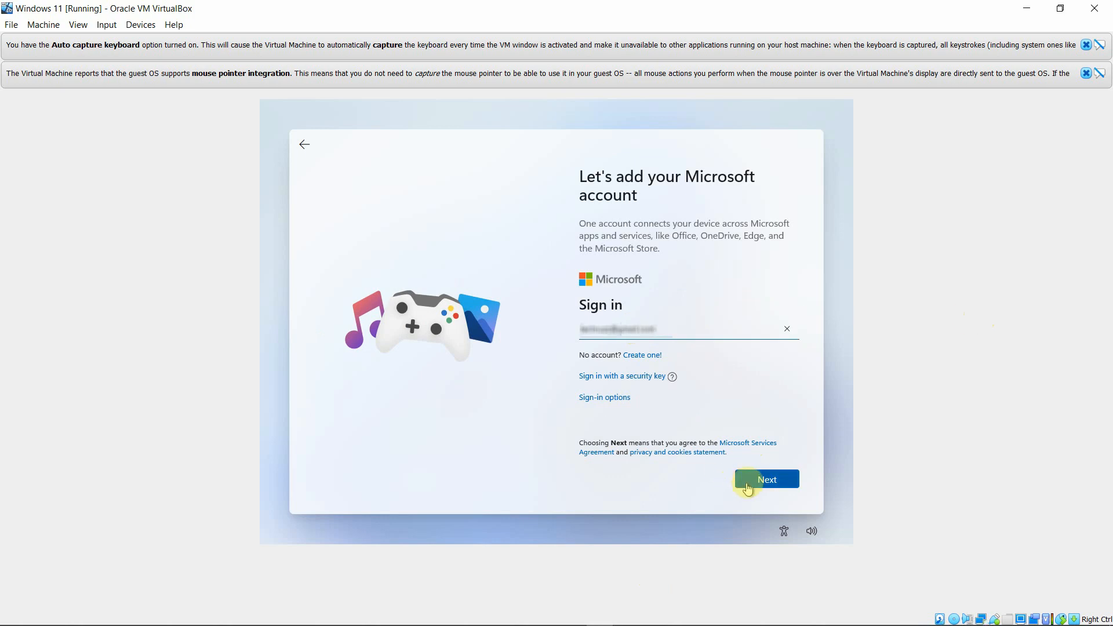
pyautogui.click(766, 482)
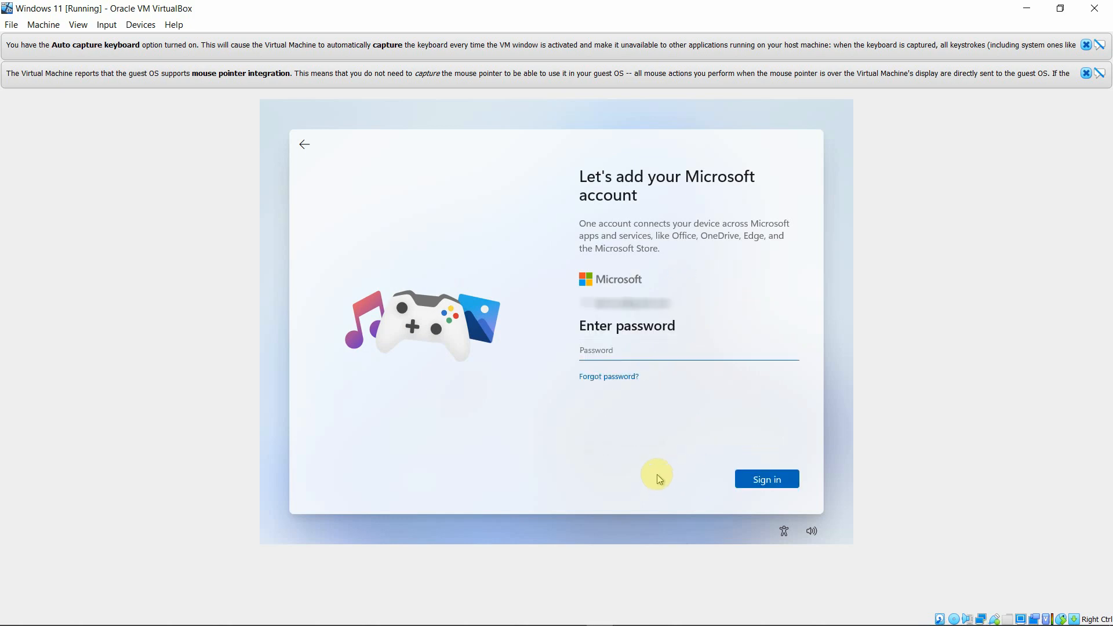
pyautogui.write('••')
pyautogui.click(760, 479)
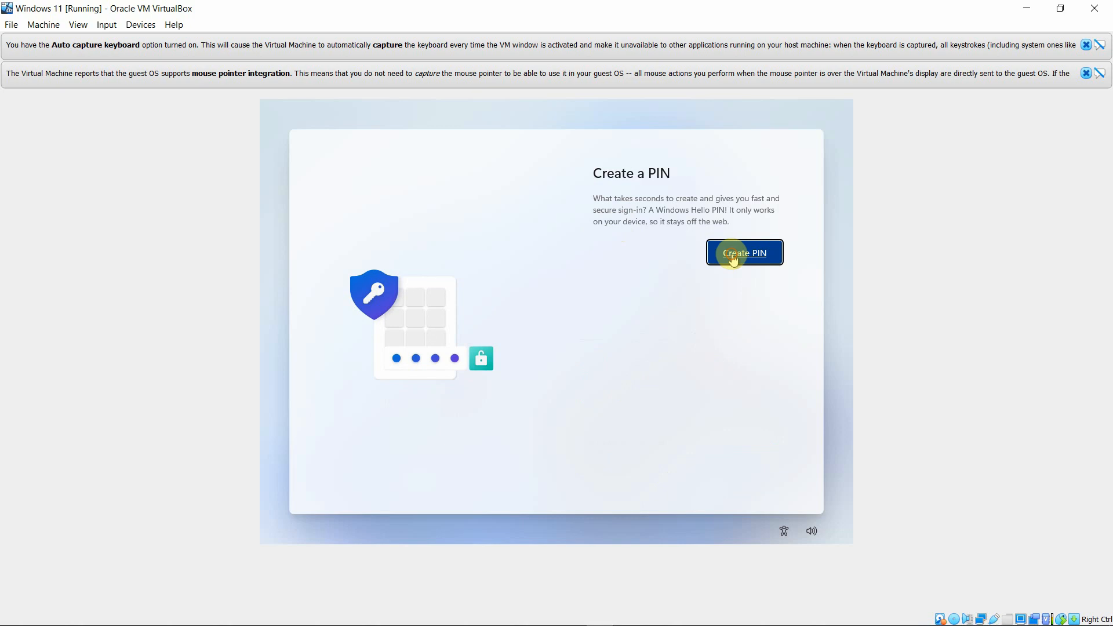
# Create a Windows Hello PIN with letters and symbols allowed, entering and confirming it.
pyautogui.click(731, 255)
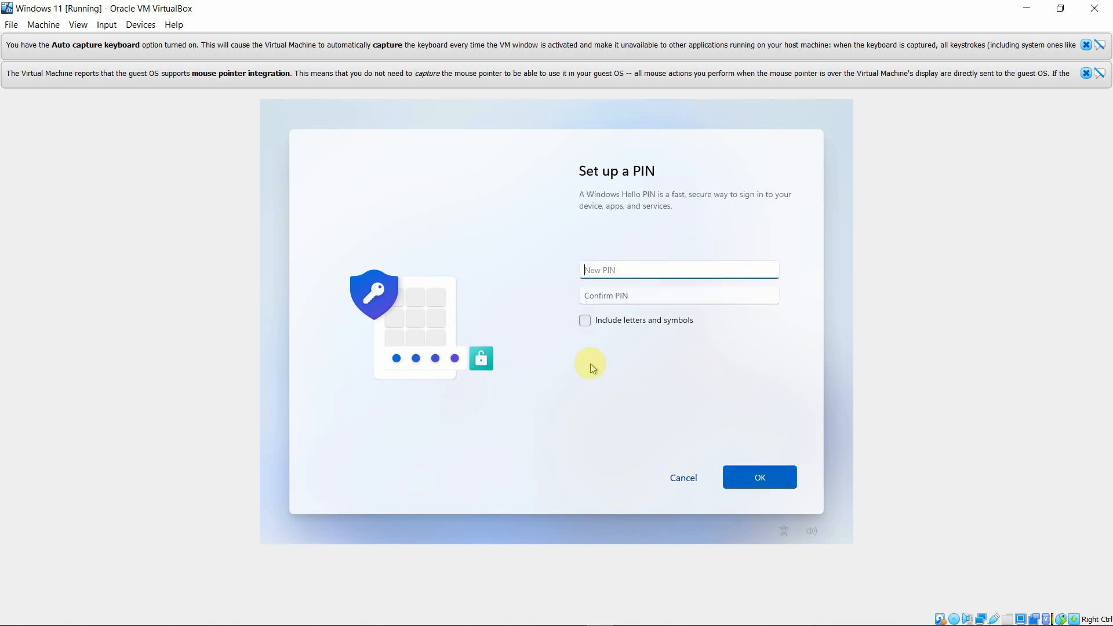
pyautogui.click(585, 320)
pyautogui.write('1')
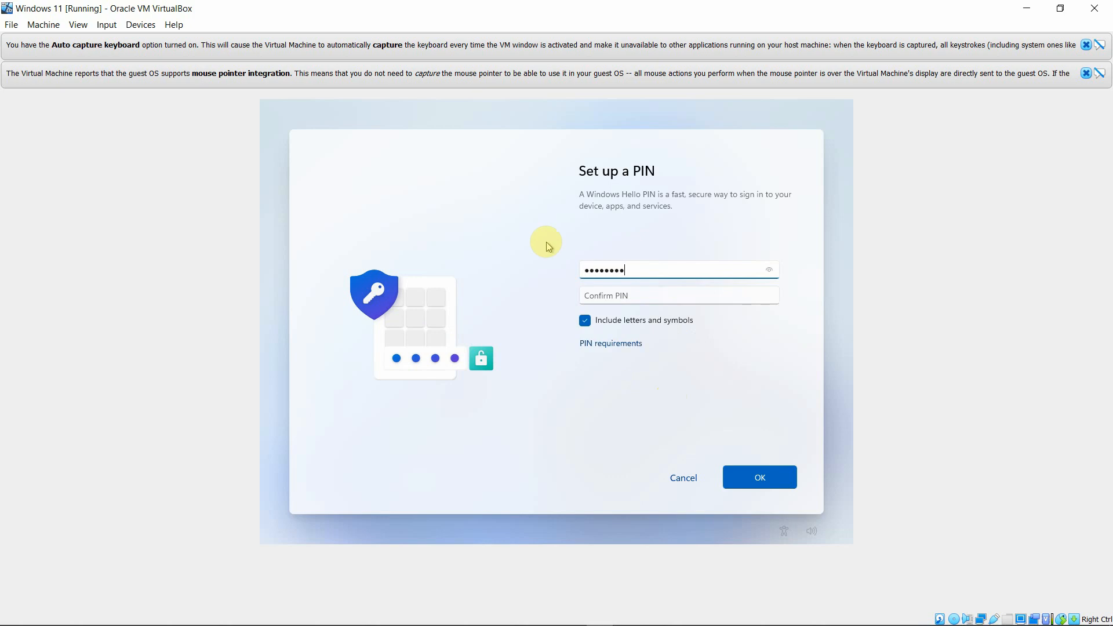
pyautogui.click(597, 294)
pyautogui.write('123')
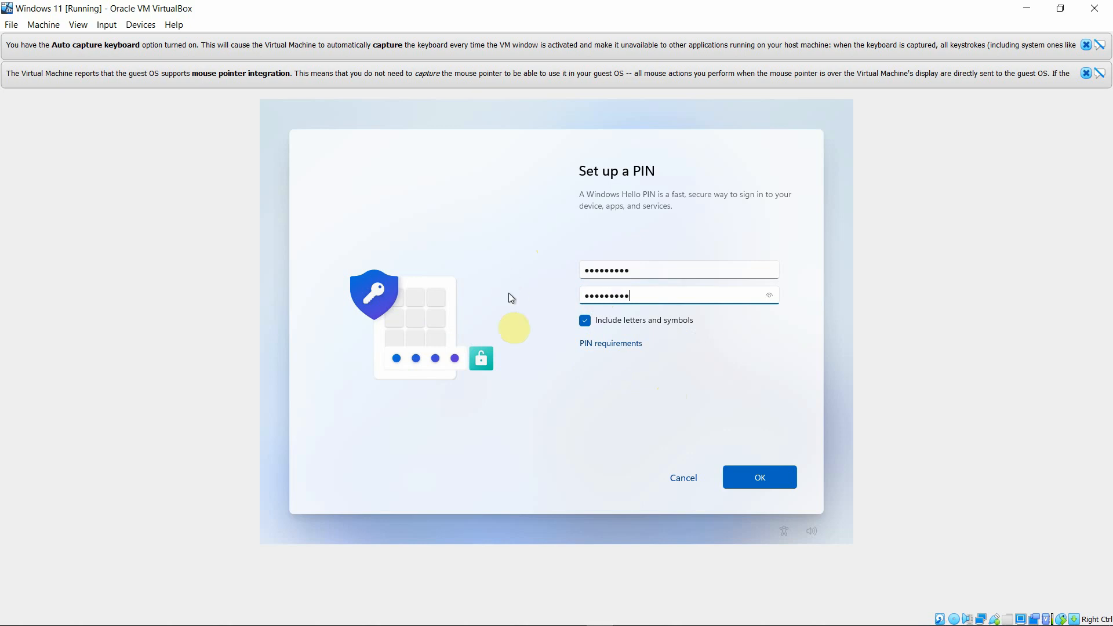
pyautogui.click(753, 475)
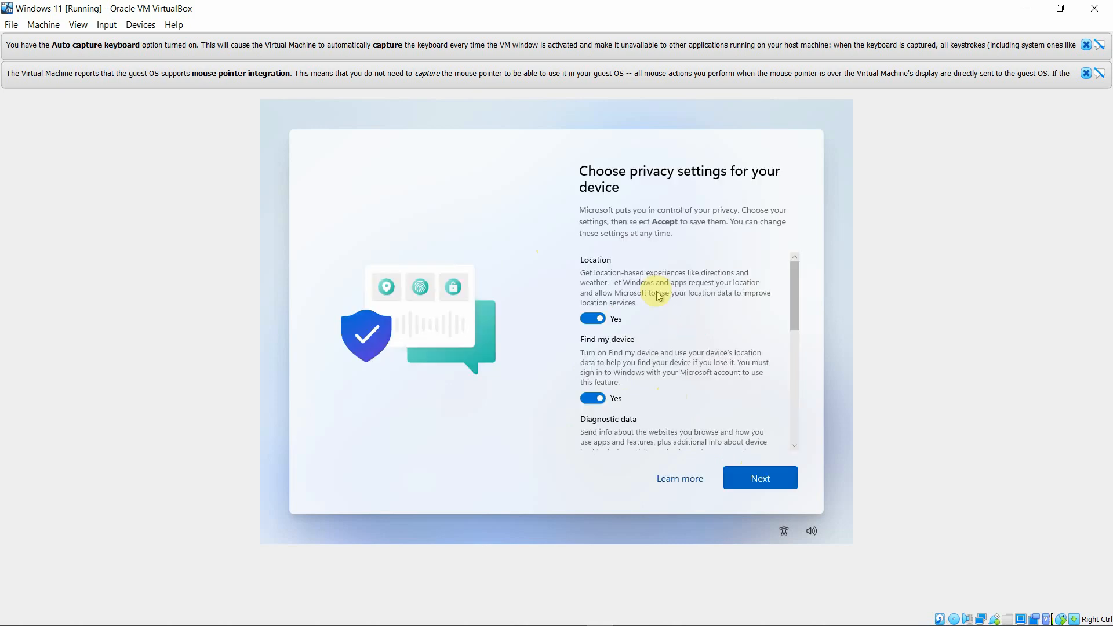
# Turn off Location, Find my device, tailored experiences and advertising ID, set diagnostics to required only, and accept.
pyautogui.click(600, 320)
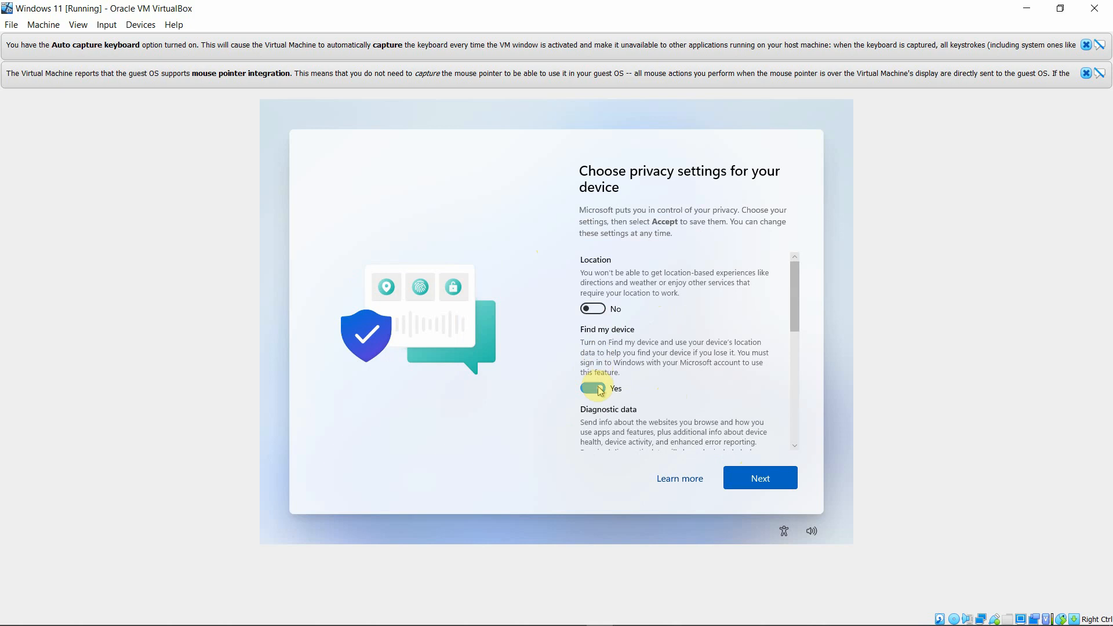
pyautogui.click(598, 388)
pyautogui.click(645, 376)
pyautogui.scroll(-4, 643, 378)
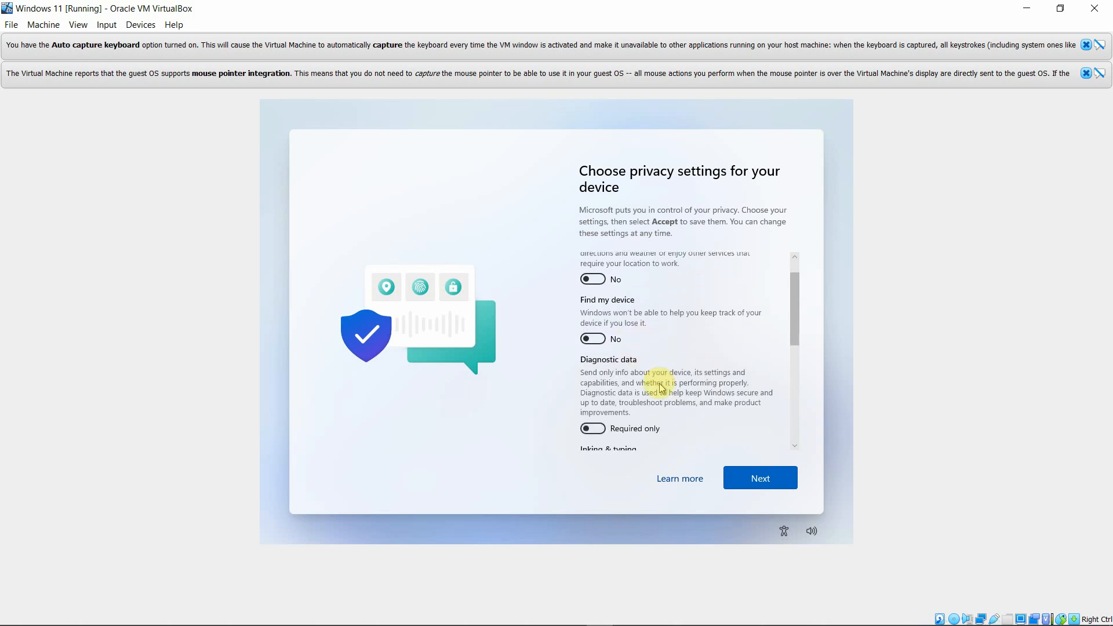
pyautogui.scroll(-3, 662, 387)
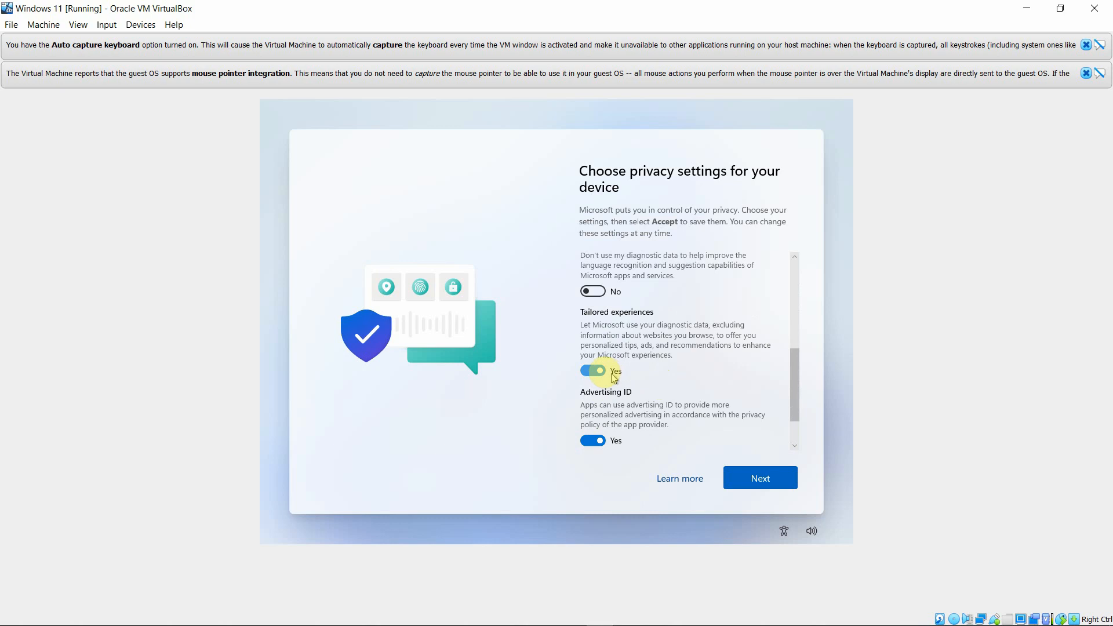
pyautogui.click(596, 371)
pyautogui.click(596, 410)
pyautogui.scroll(-1, 615, 417)
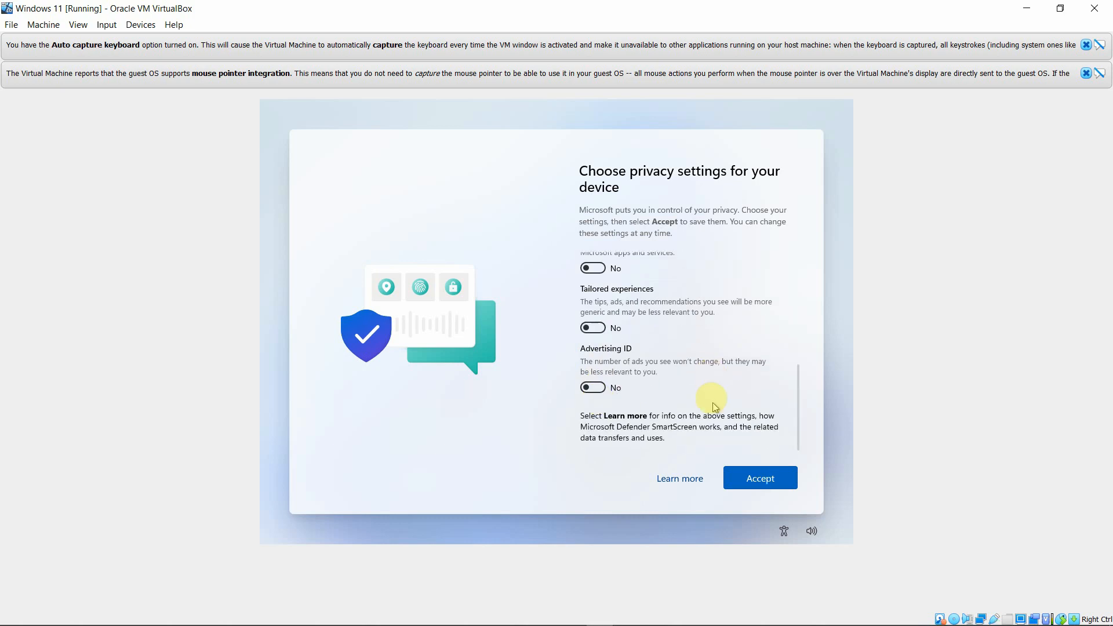
pyautogui.click(761, 482)
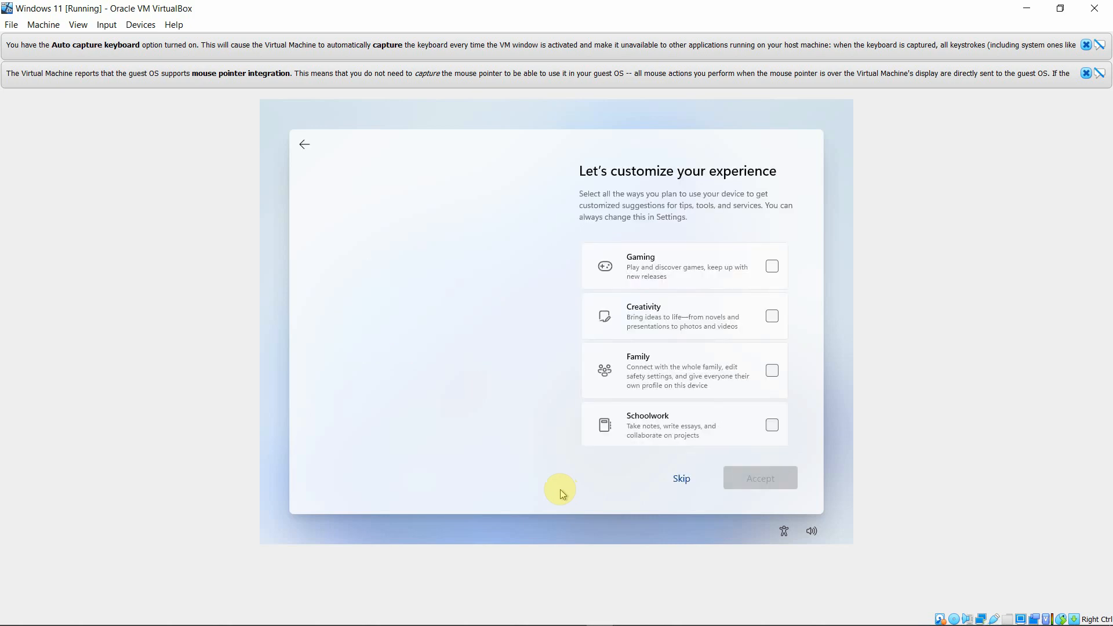
# Choose all six uses (Gaming, Creativity, Family, Schoolwork, Entertainment, Business), then store files only on this device.
pyautogui.click(771, 275)
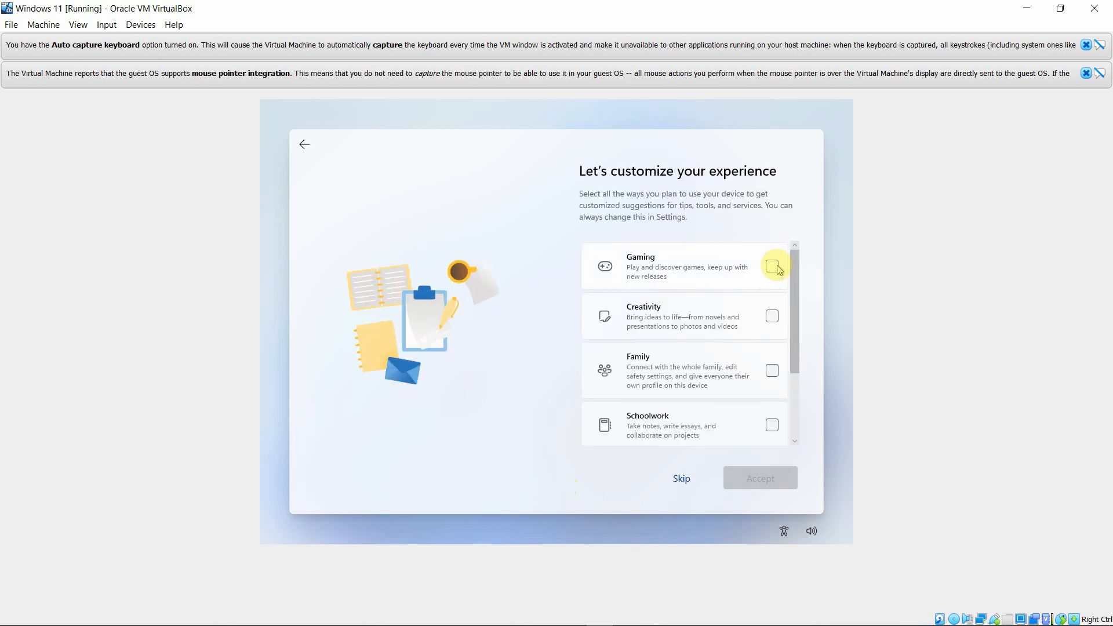
pyautogui.click(772, 316)
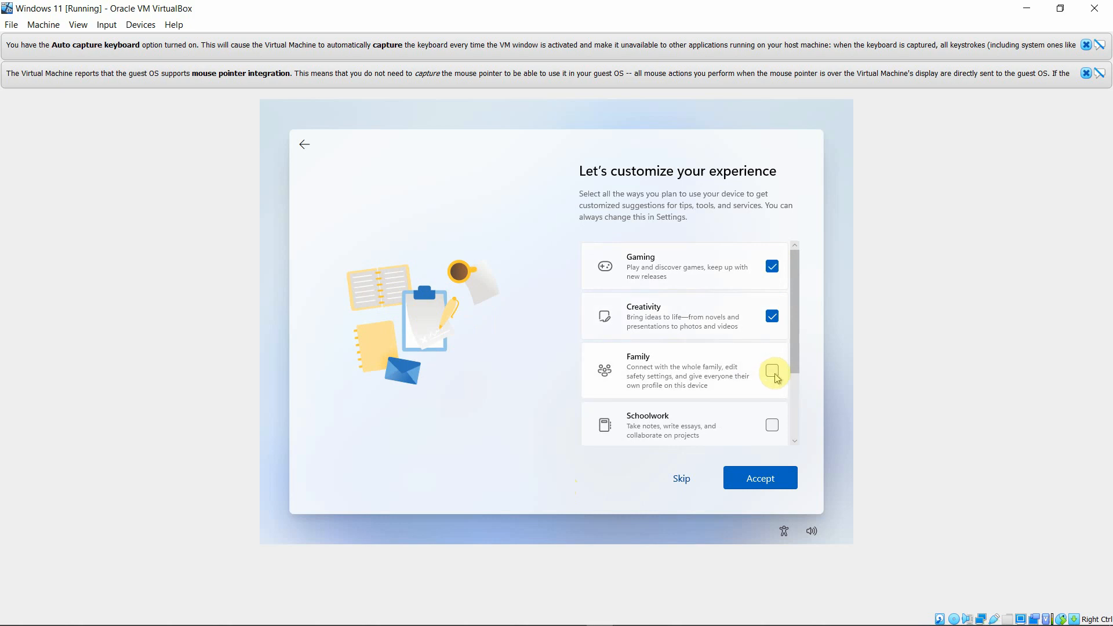
pyautogui.click(772, 371)
pyautogui.click(774, 426)
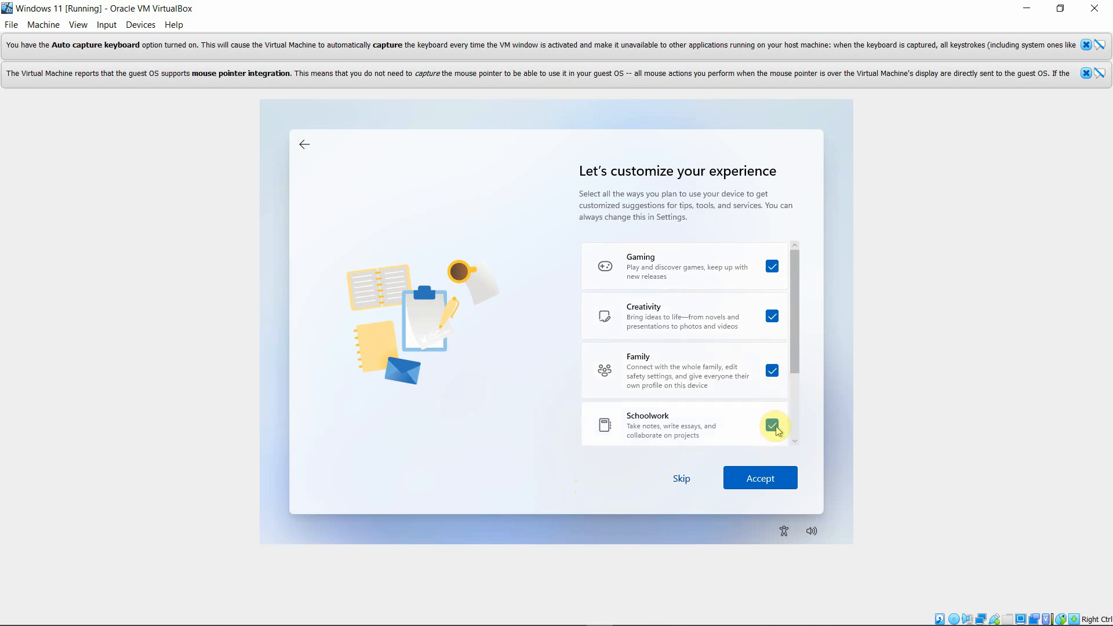
pyautogui.scroll(-2, 764, 413)
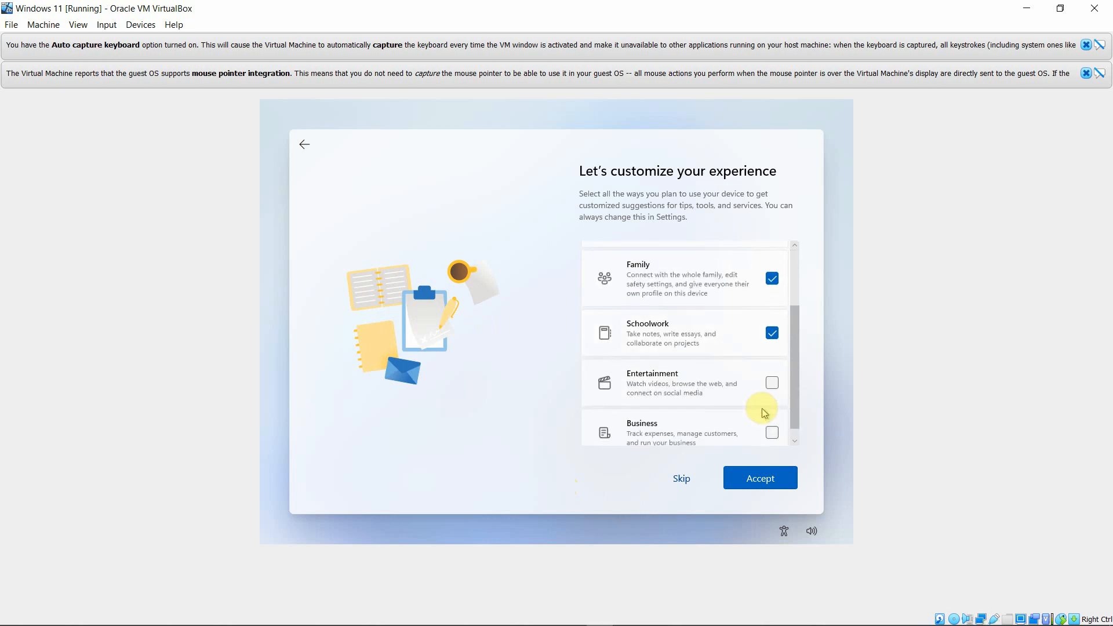
pyautogui.click(772, 384)
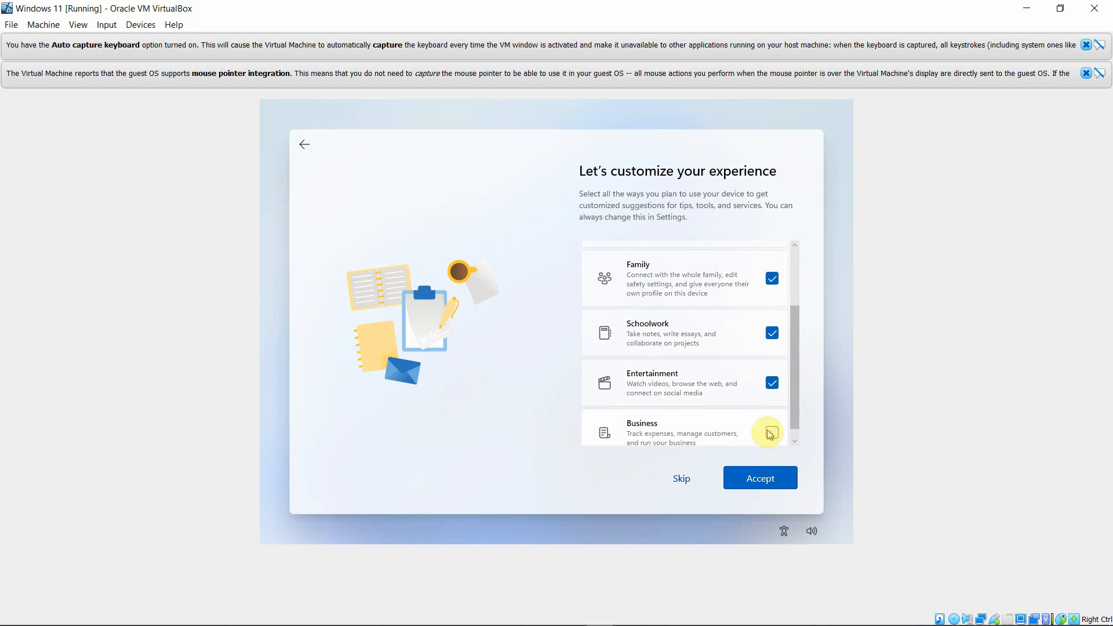
pyautogui.scroll(-1, 770, 434)
pyautogui.click(771, 421)
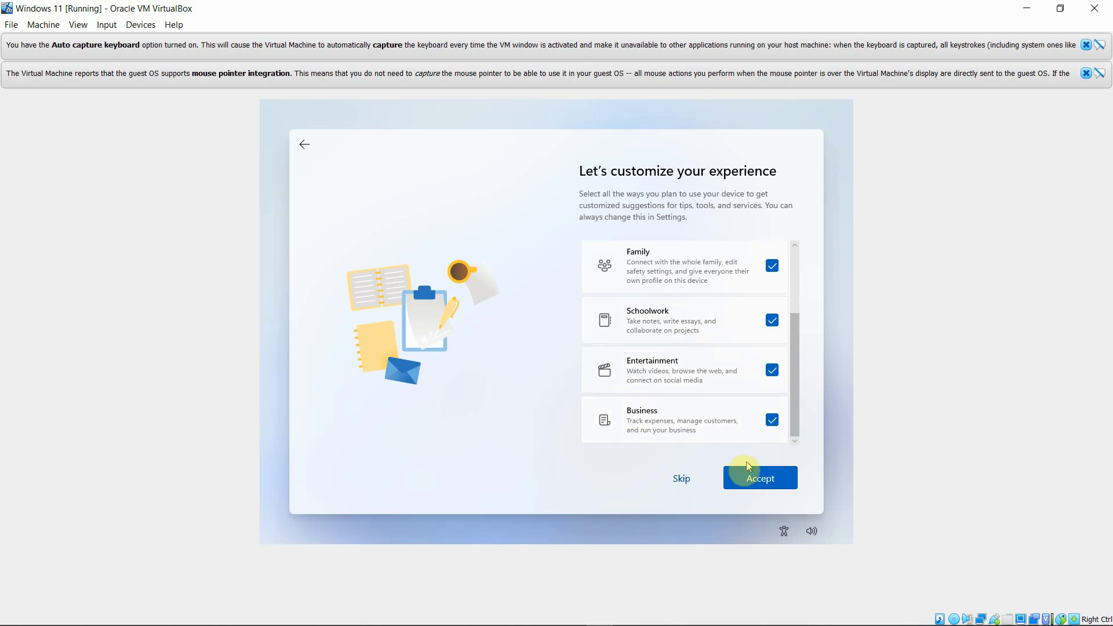
pyautogui.click(768, 483)
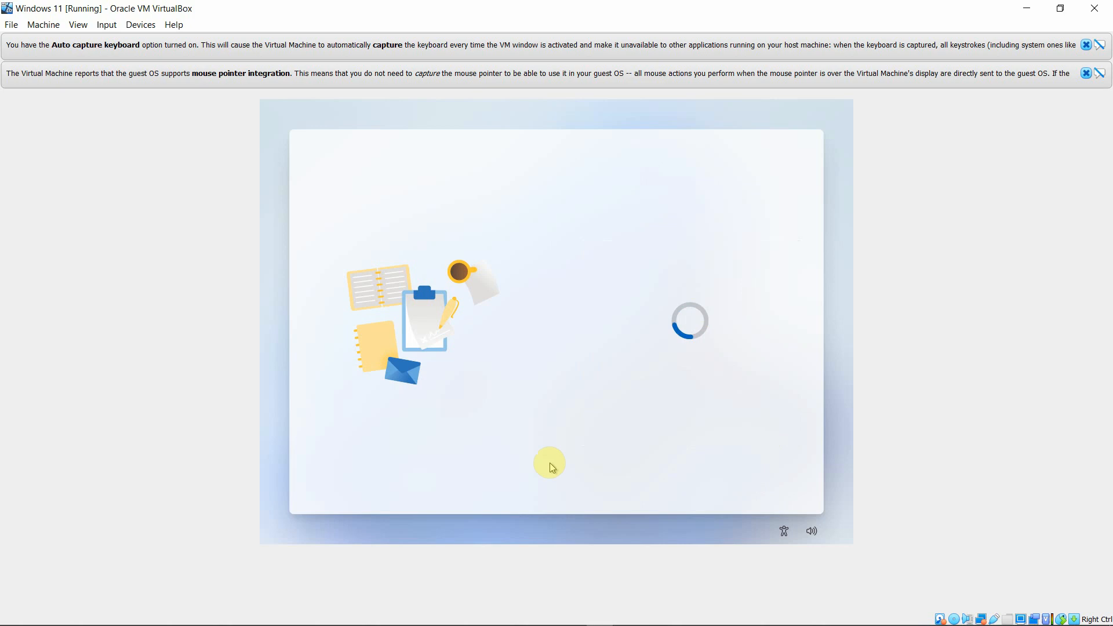
pyautogui.click(659, 390)
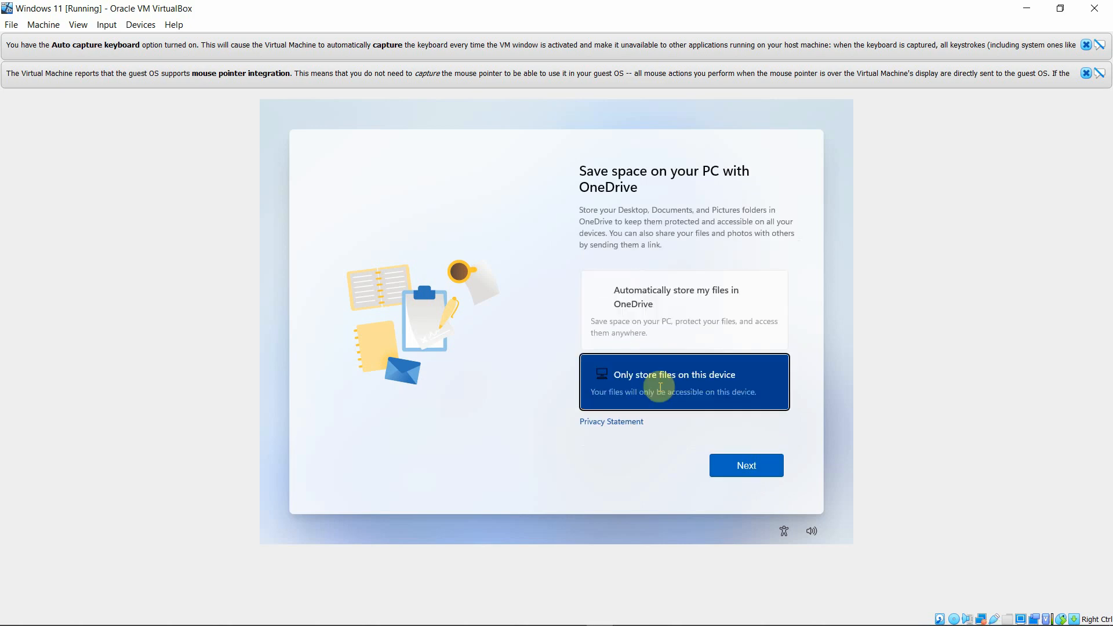
pyautogui.click(749, 466)
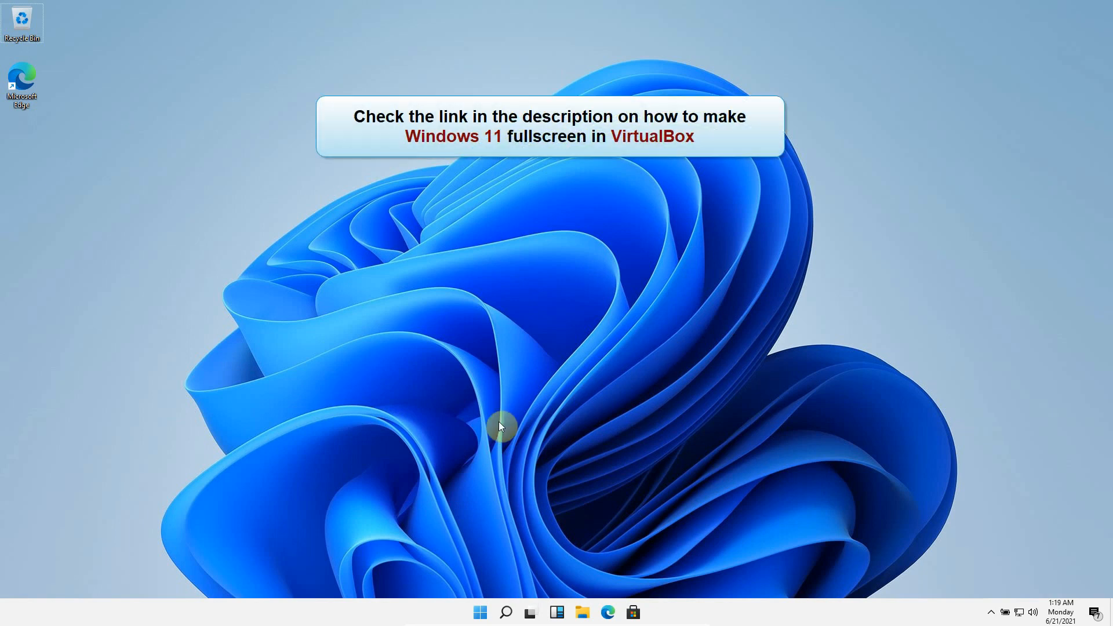
pyautogui.click(481, 613)
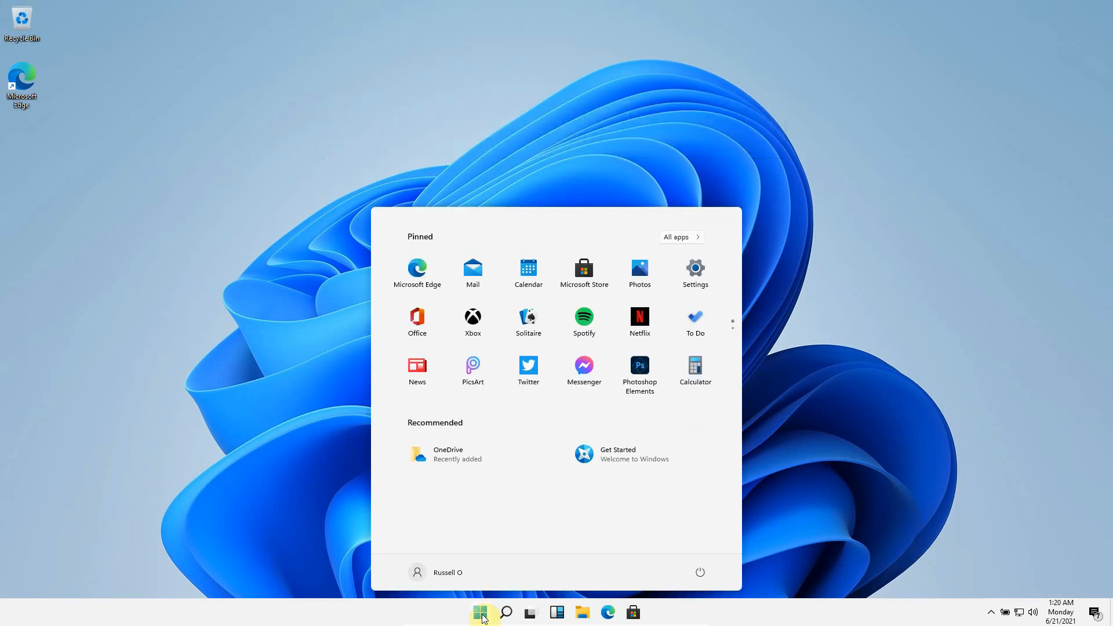
pyautogui.click(482, 618)
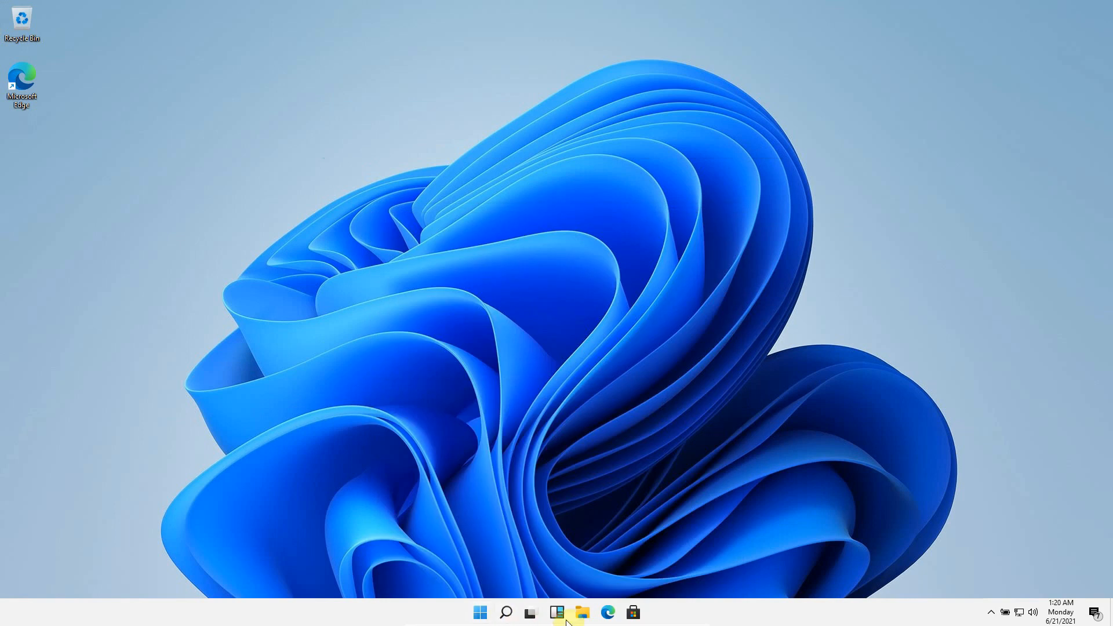
pyautogui.click(584, 616)
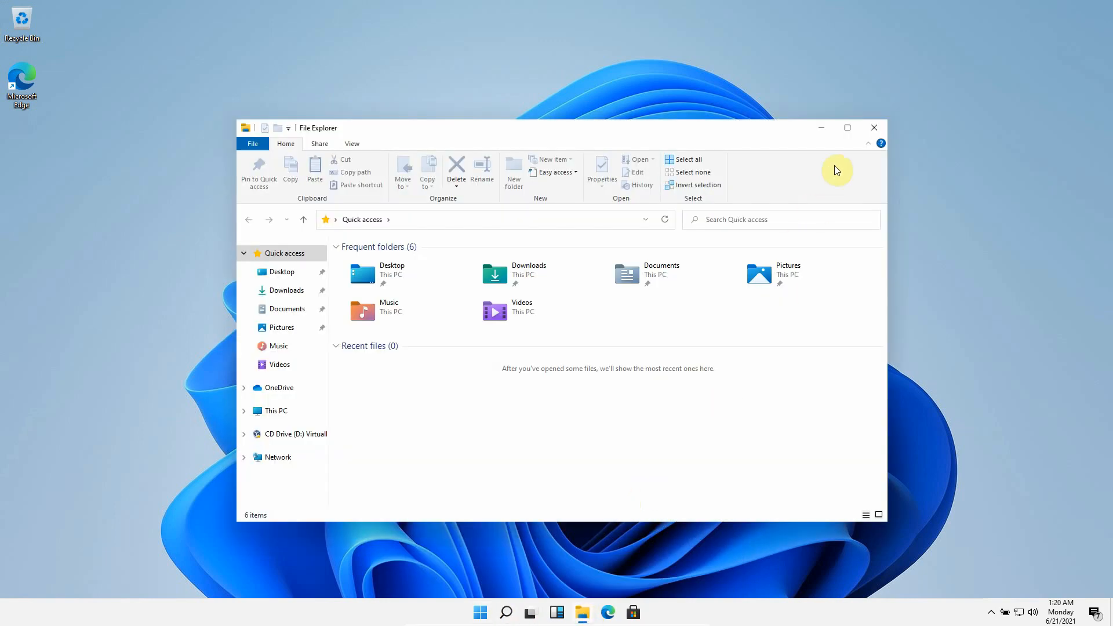
pyautogui.click(848, 129)
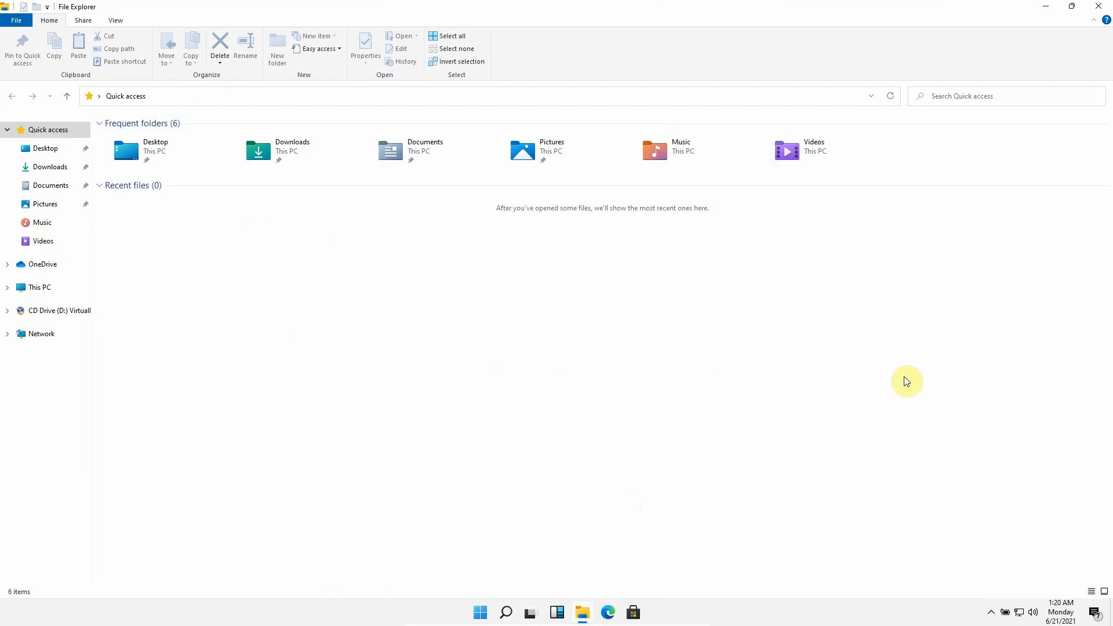
pyautogui.click(1072, 7)
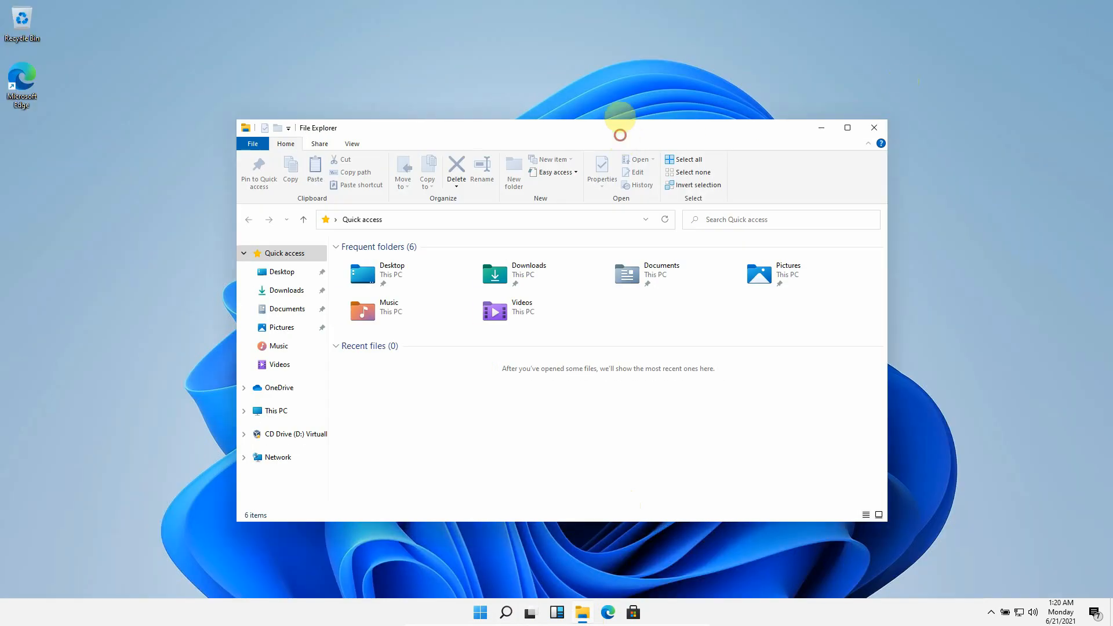
pyautogui.moveTo(621, 116); pyautogui.dragTo(633, 7)
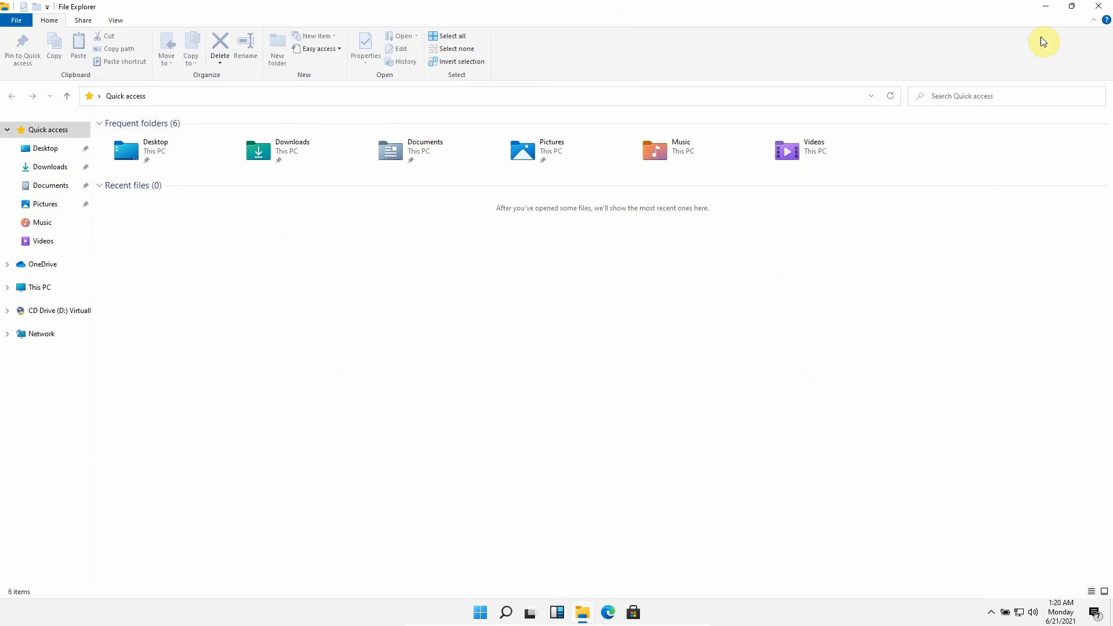
pyautogui.click(1072, 7)
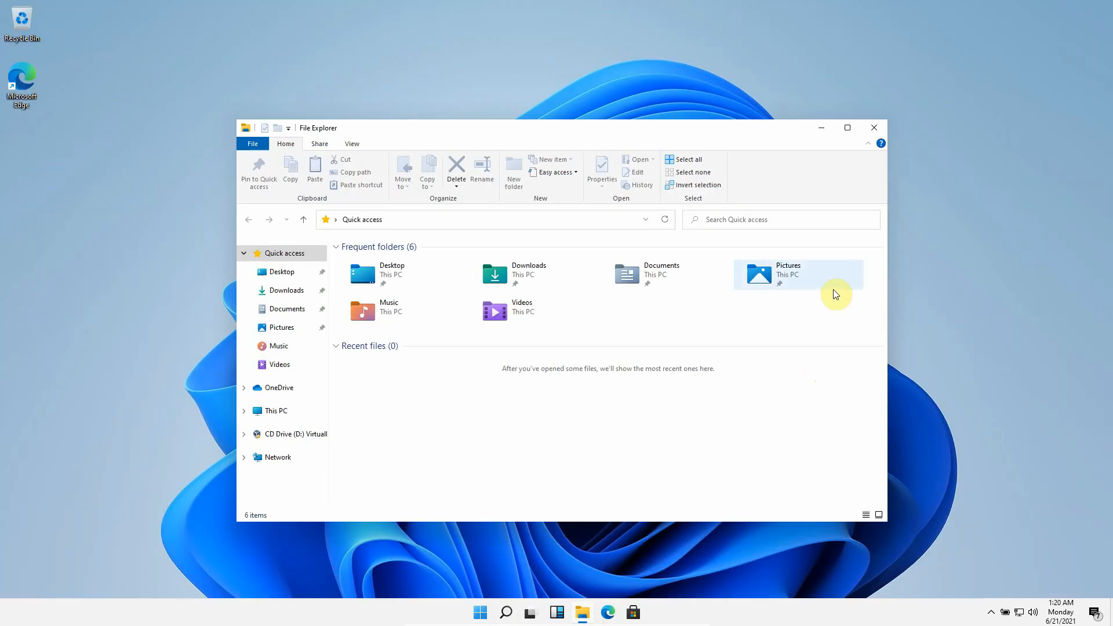
pyautogui.click(876, 129)
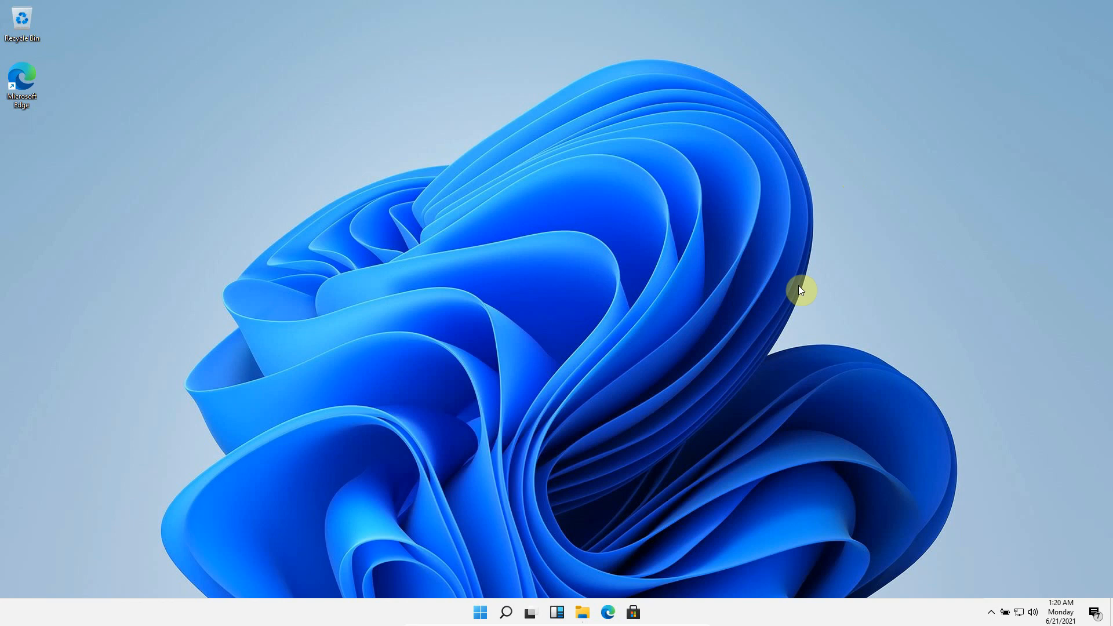